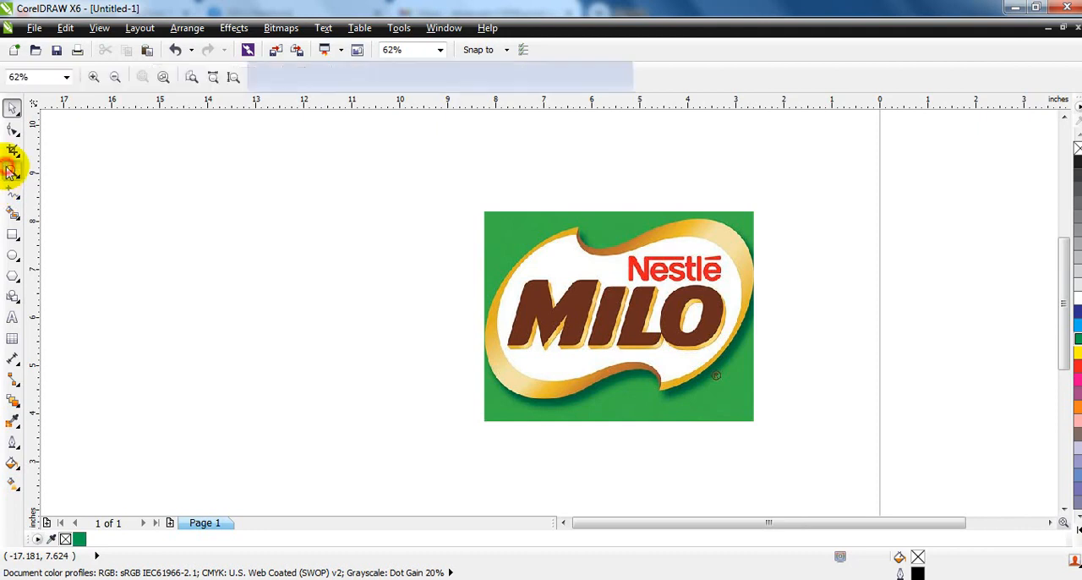
pyautogui.moveTo(486, 357); pyautogui.dragTo(629, 423)
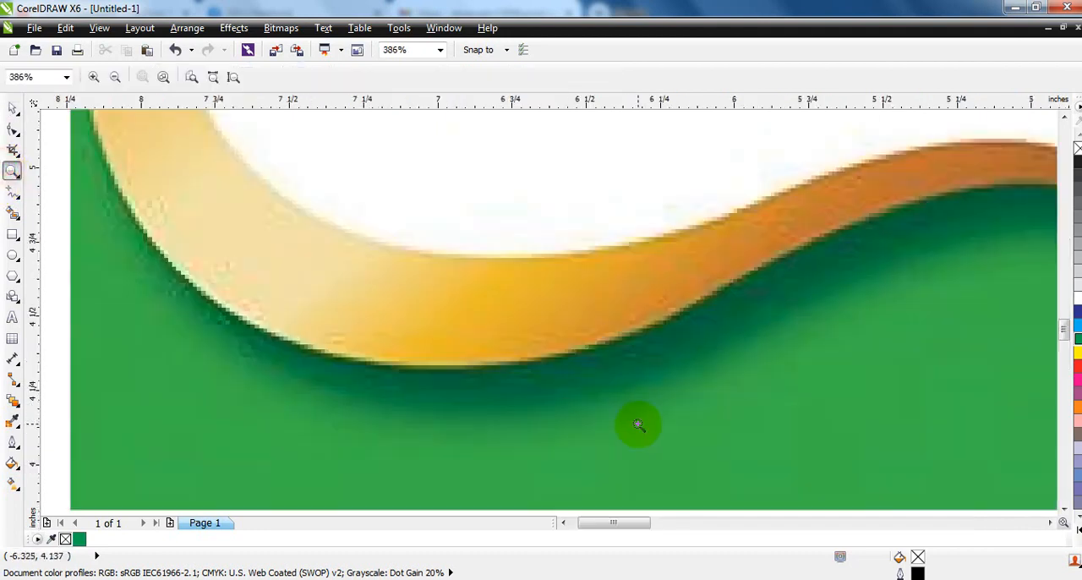
pyautogui.rightClick(581, 338)
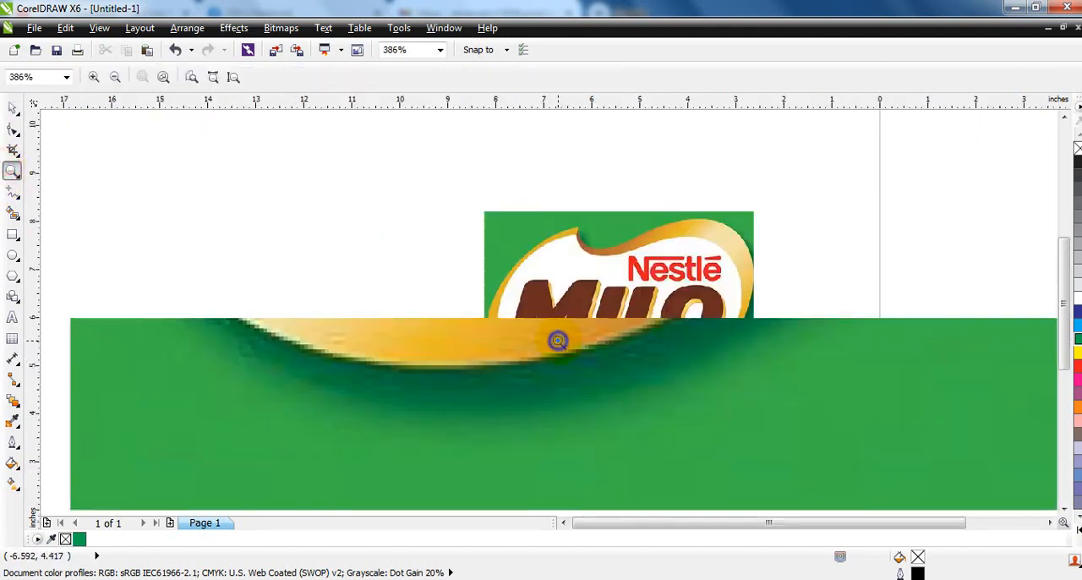
pyautogui.click(13, 108)
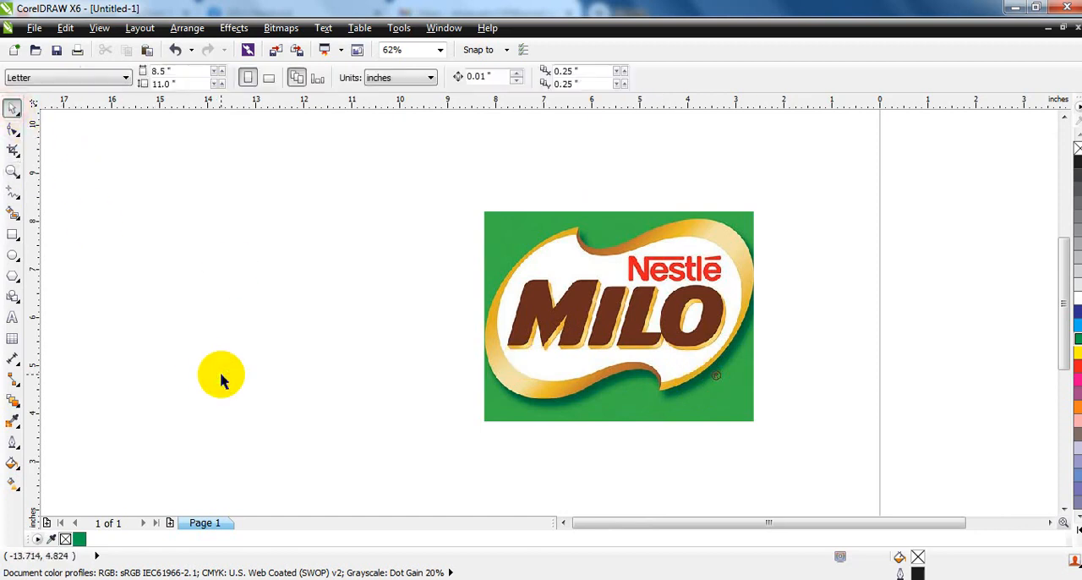
# Draw a rectangle about 5.58 × 4.33 in beside the logo image, matching its size, and fill it with the palette's green
pyautogui.click(13, 234)
pyautogui.moveTo(476, 214); pyautogui.dragTo(207, 421)
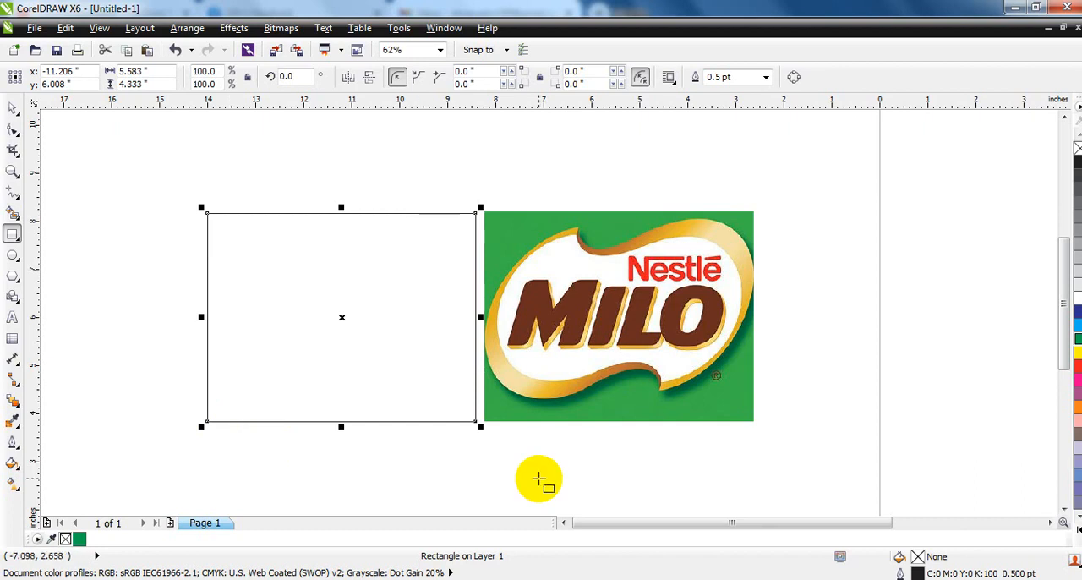
pyautogui.click(13, 172)
pyautogui.moveTo(191, 188); pyautogui.dragTo(766, 445)
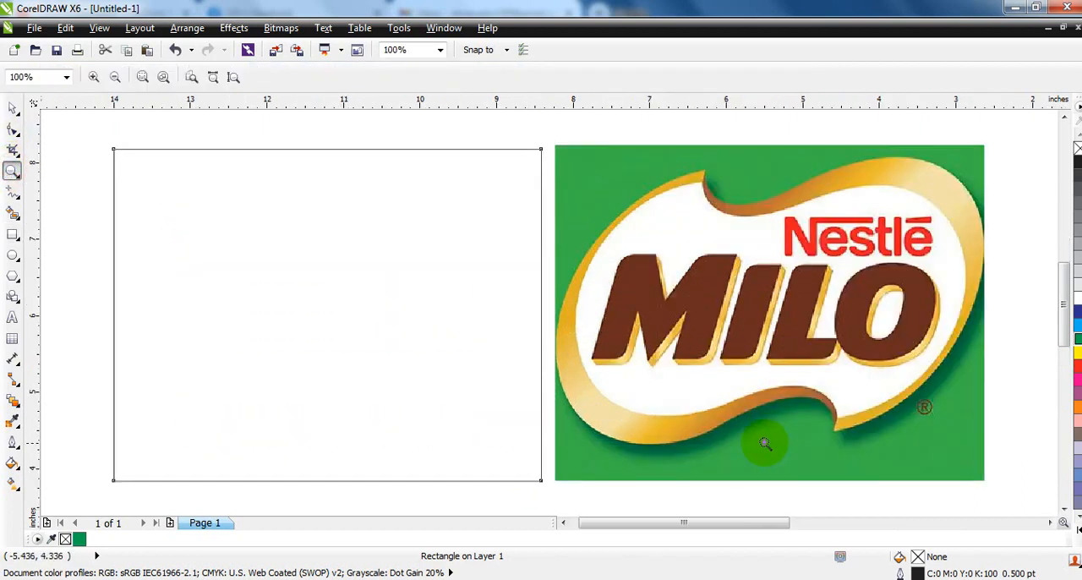
pyautogui.click(11, 108)
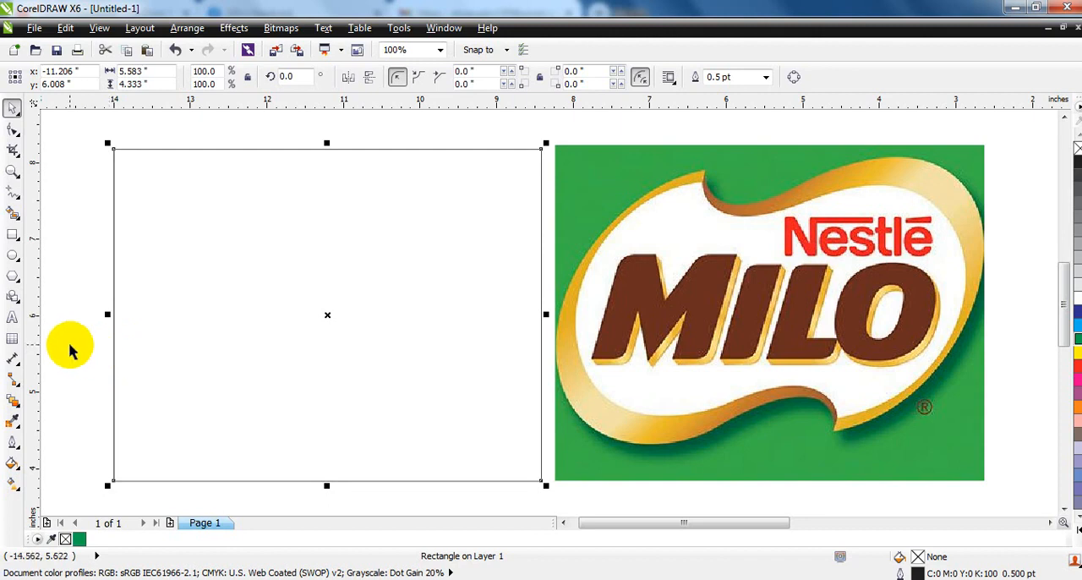
pyautogui.click(1078, 339)
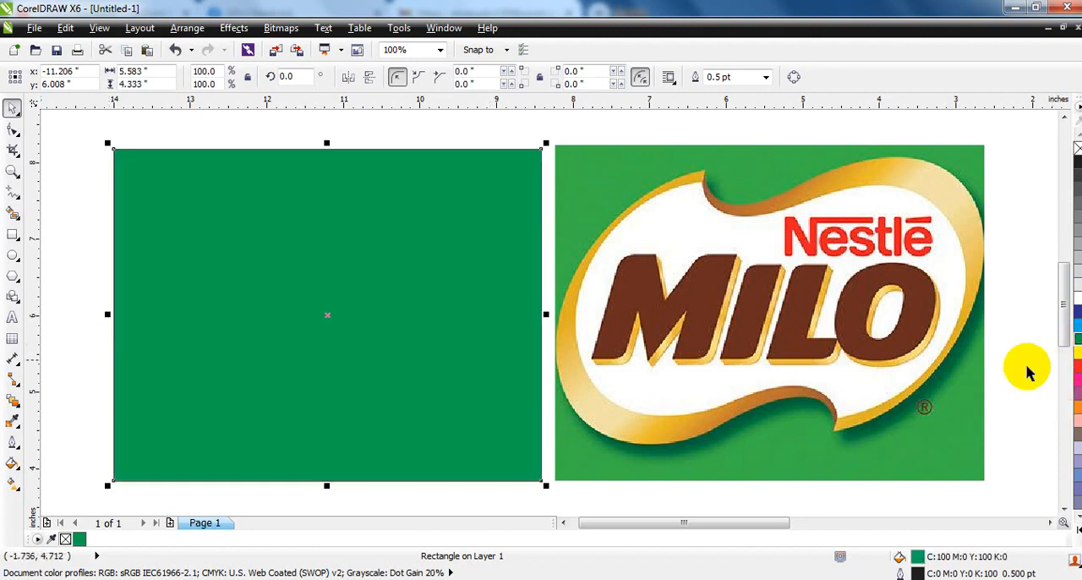
# Set the rectangle's uniform fill to CMYK 60, 0, 100, 0
pyautogui.click(12, 463)
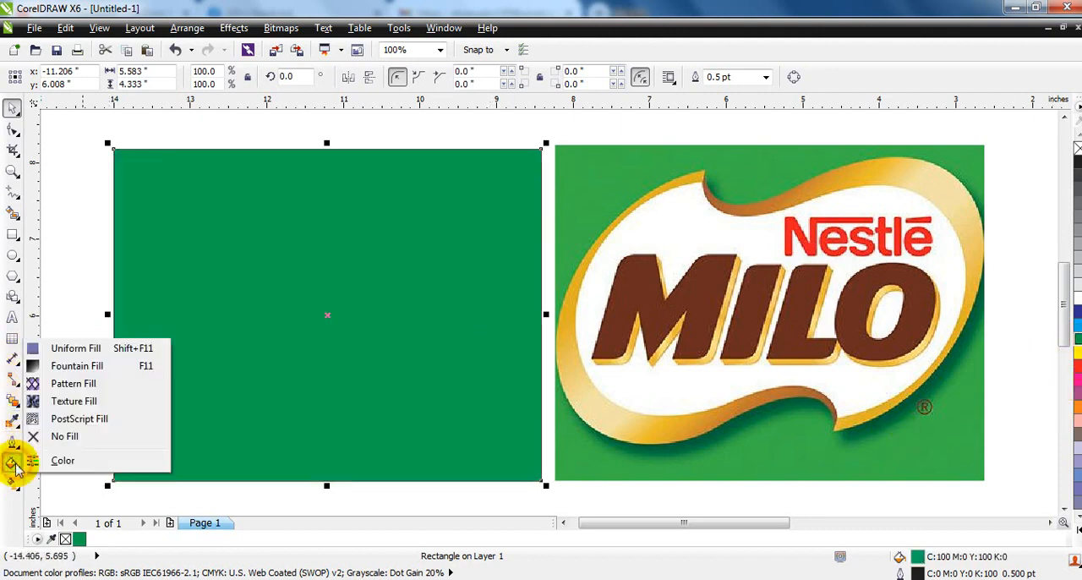
pyautogui.click(61, 355)
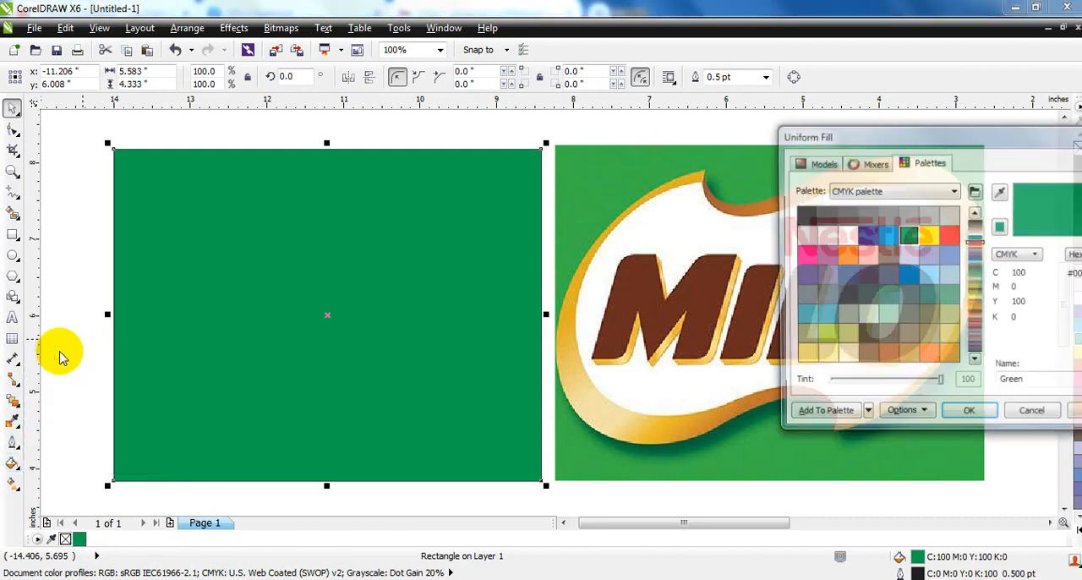
pyautogui.moveTo(801, 136); pyautogui.dragTo(177, 108)
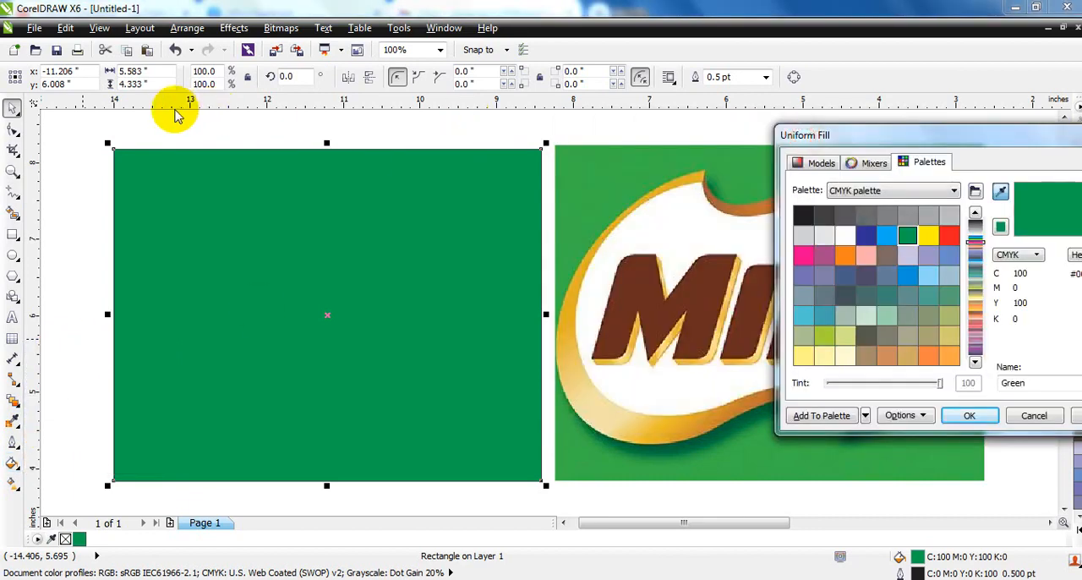
pyautogui.moveTo(802, 140); pyautogui.dragTo(188, 140)
pyautogui.click(156, 169)
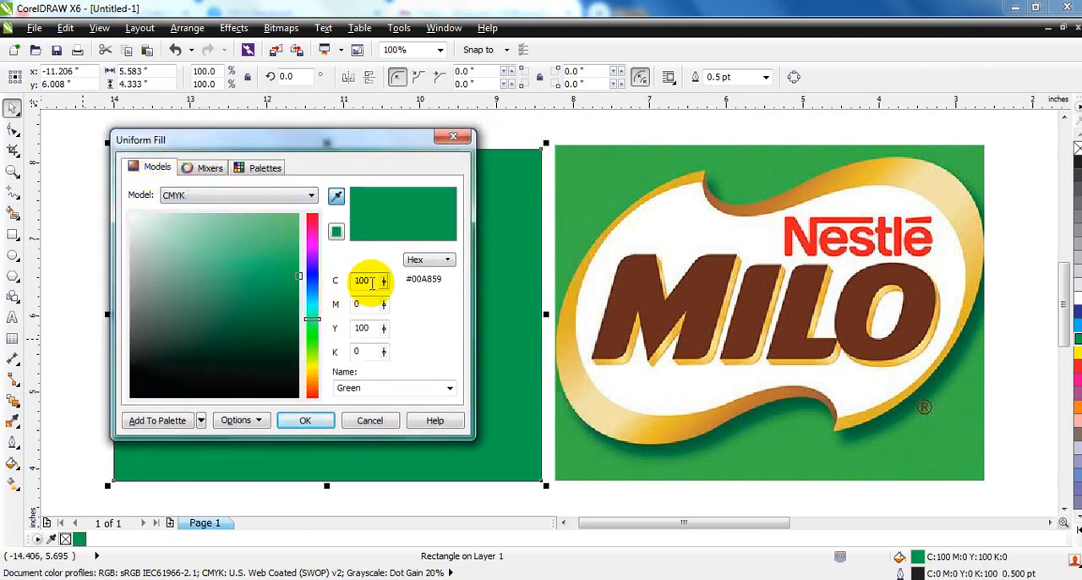
pyautogui.moveTo(371, 282); pyautogui.dragTo(338, 281)
pyautogui.write('60')
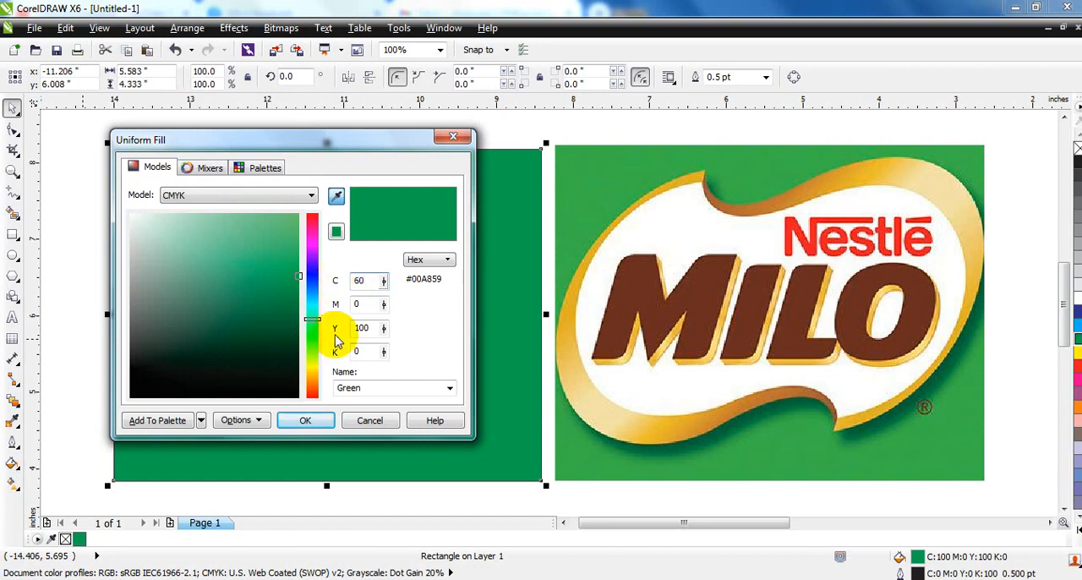
pyautogui.click(305, 420)
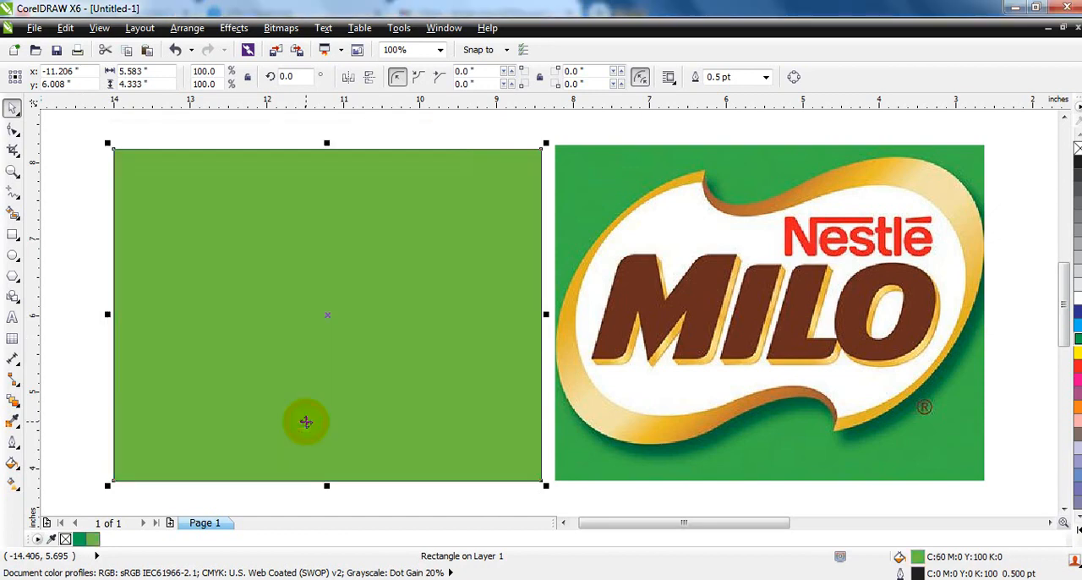
# Set the rectangle's uniform fill to CMYK 80, 0, 100, 0 and deselect it
pyautogui.click(11, 463)
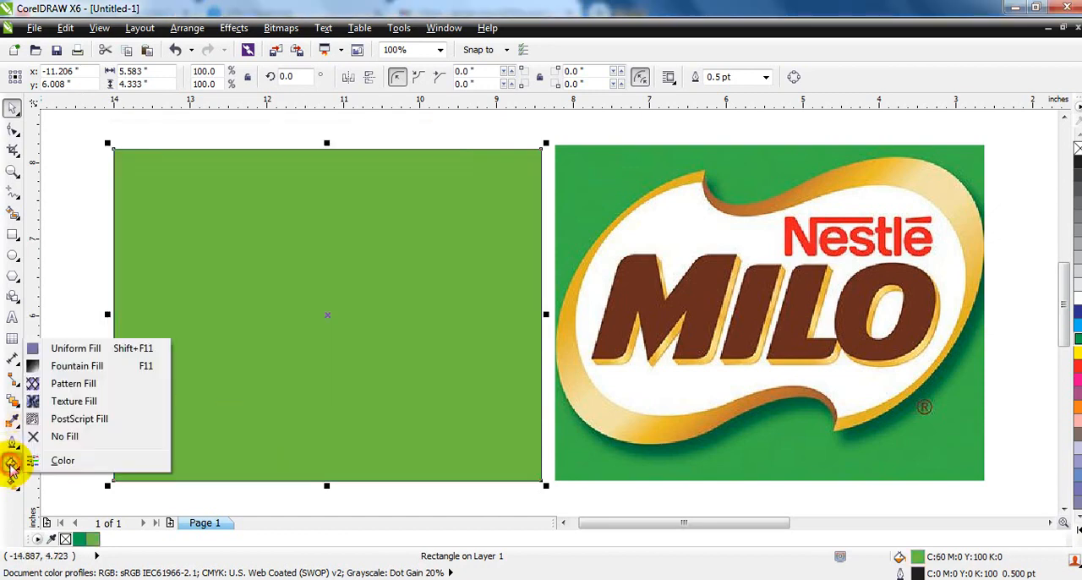
pyautogui.click(82, 356)
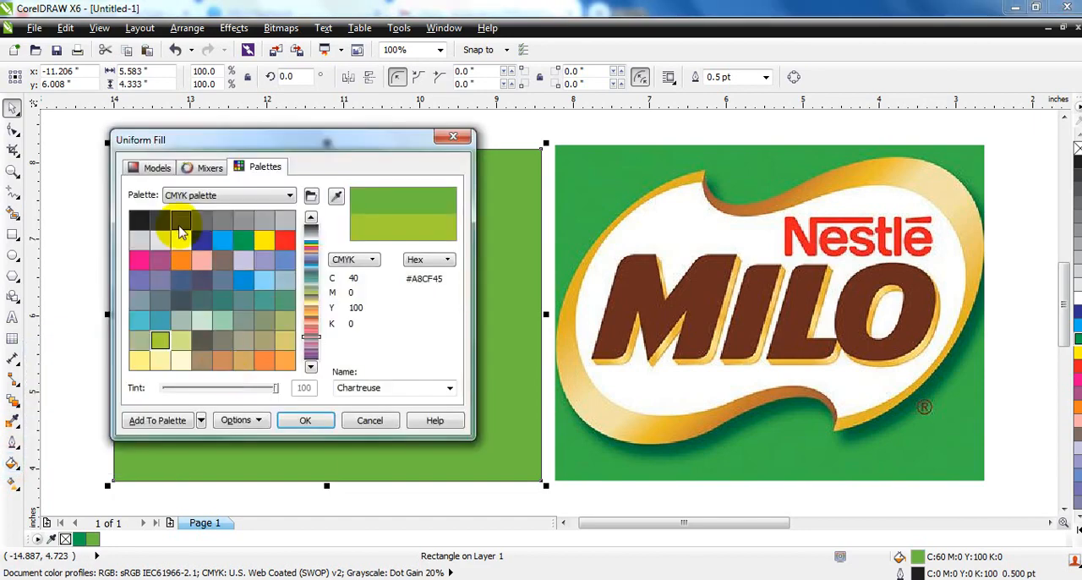
pyautogui.click(158, 168)
pyautogui.moveTo(367, 282); pyautogui.dragTo(349, 283)
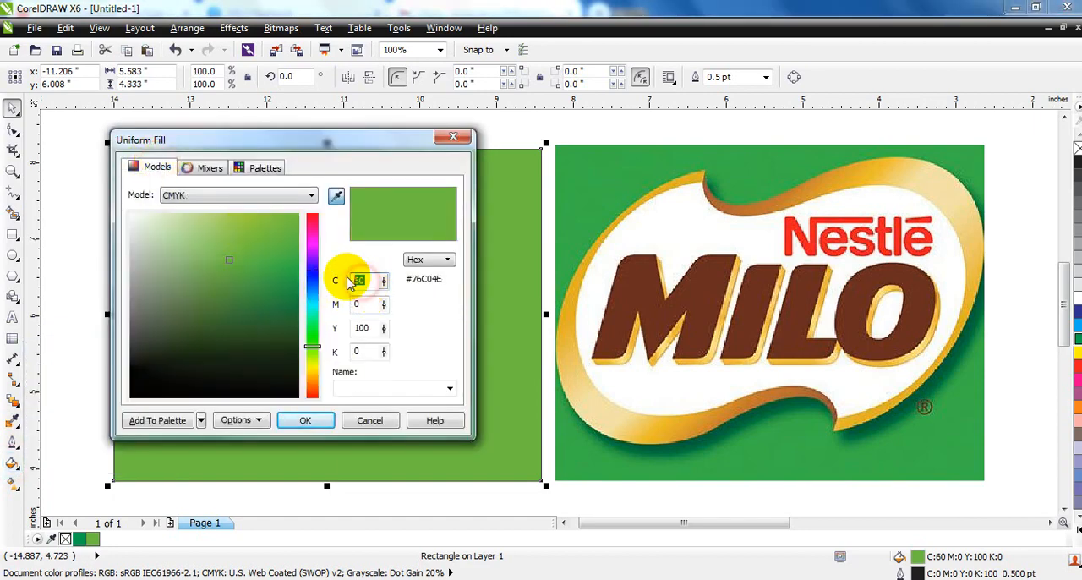
pyautogui.write('80')
pyautogui.press('Return')
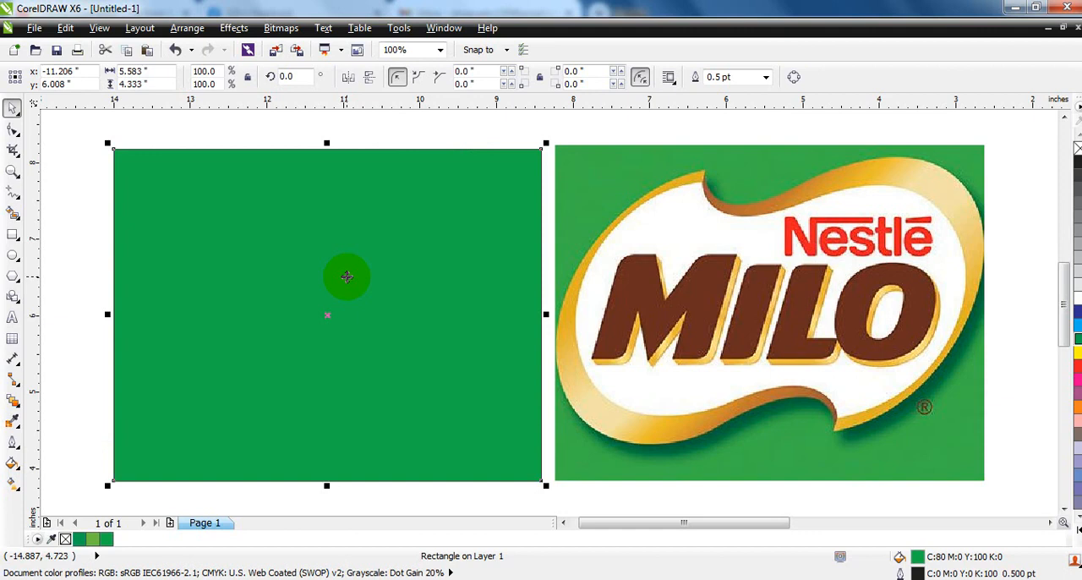
pyautogui.click(446, 141)
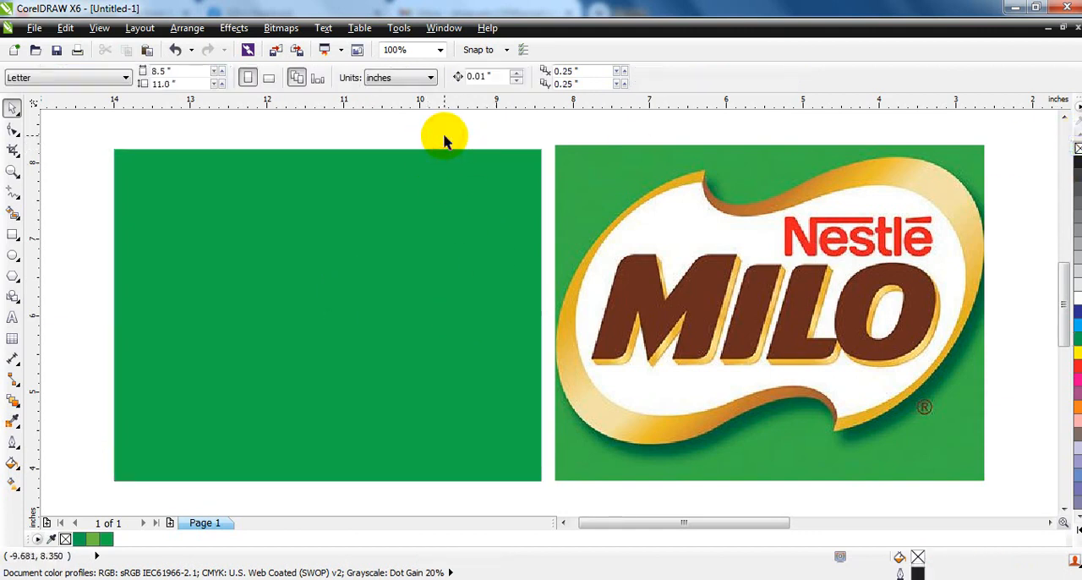
# Draw a two-segment line from the logo's lower notch via the lower inner edge to the upper notch, with a 3 pt outline
pyautogui.click(11, 171)
pyautogui.moveTo(531, 144); pyautogui.dragTo(1010, 471)
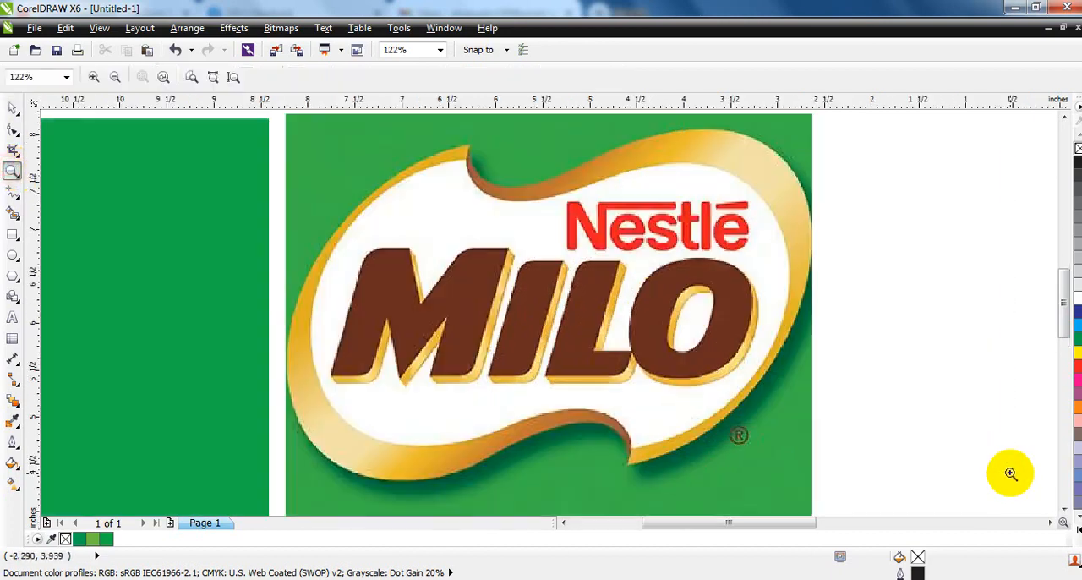
pyautogui.click(12, 192)
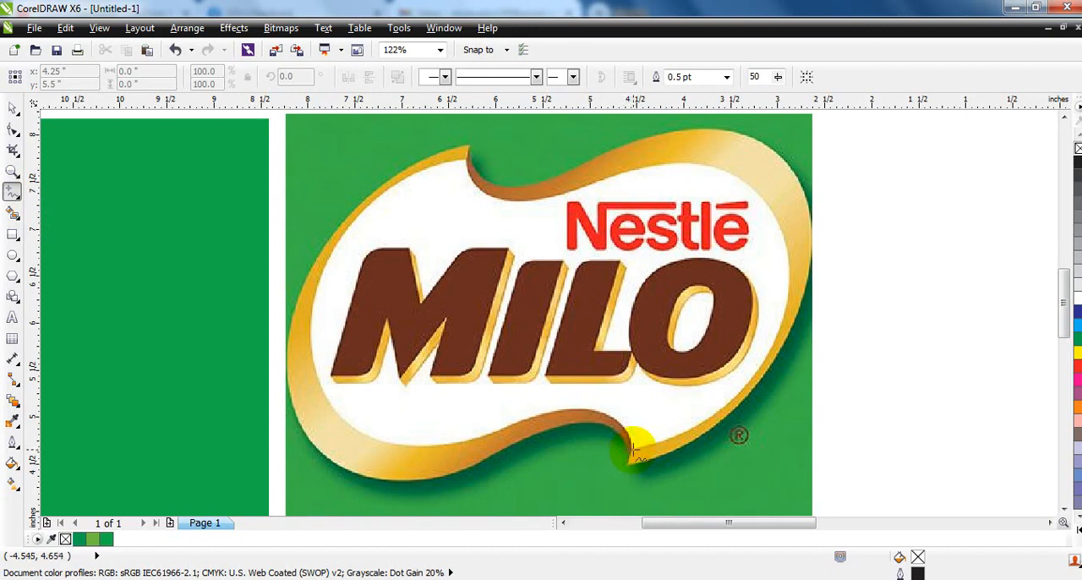
pyautogui.click(632, 450)
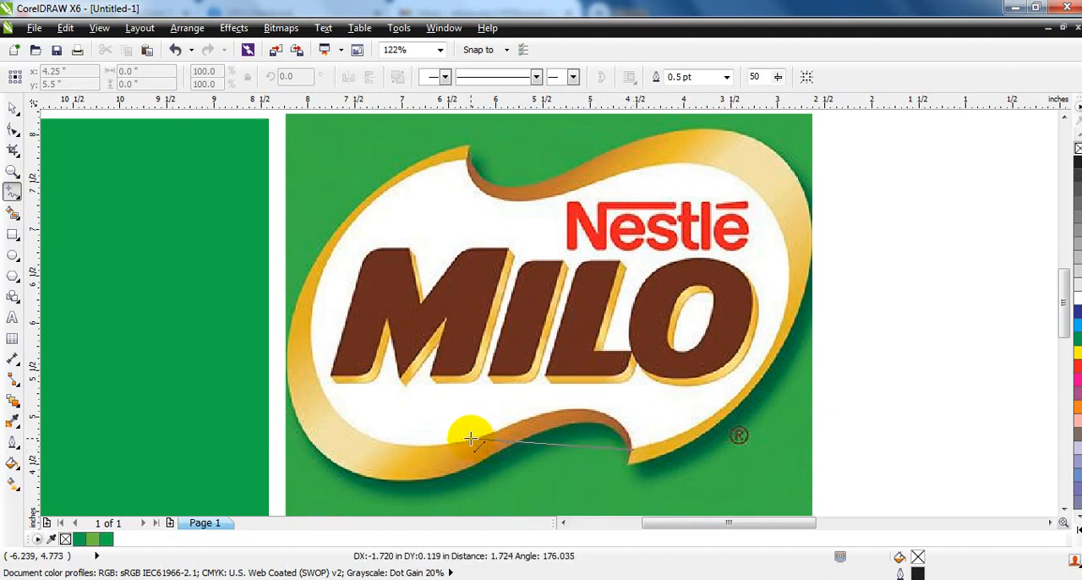
pyautogui.click(466, 440)
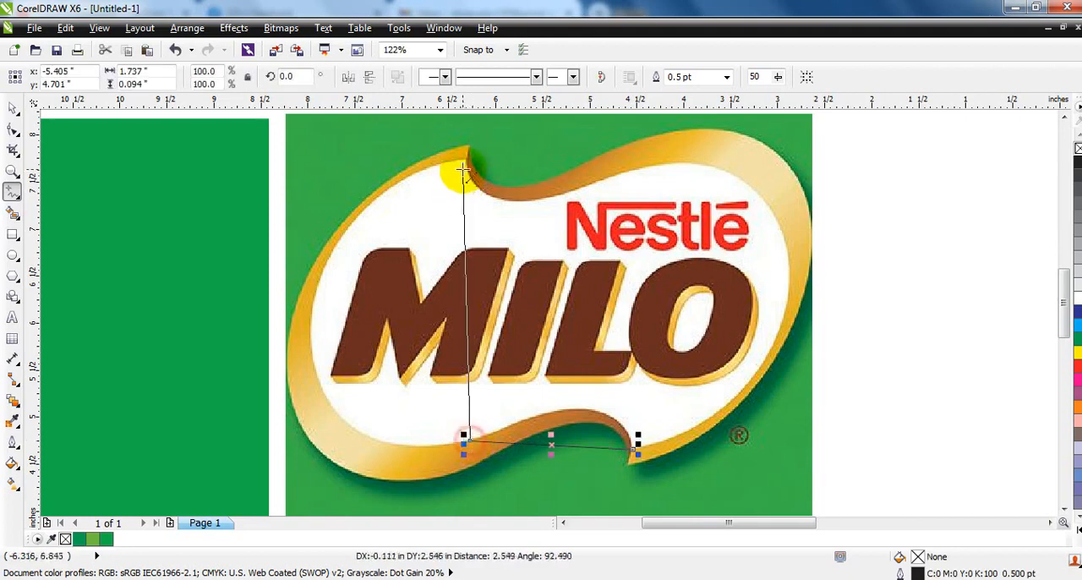
pyautogui.click(466, 161)
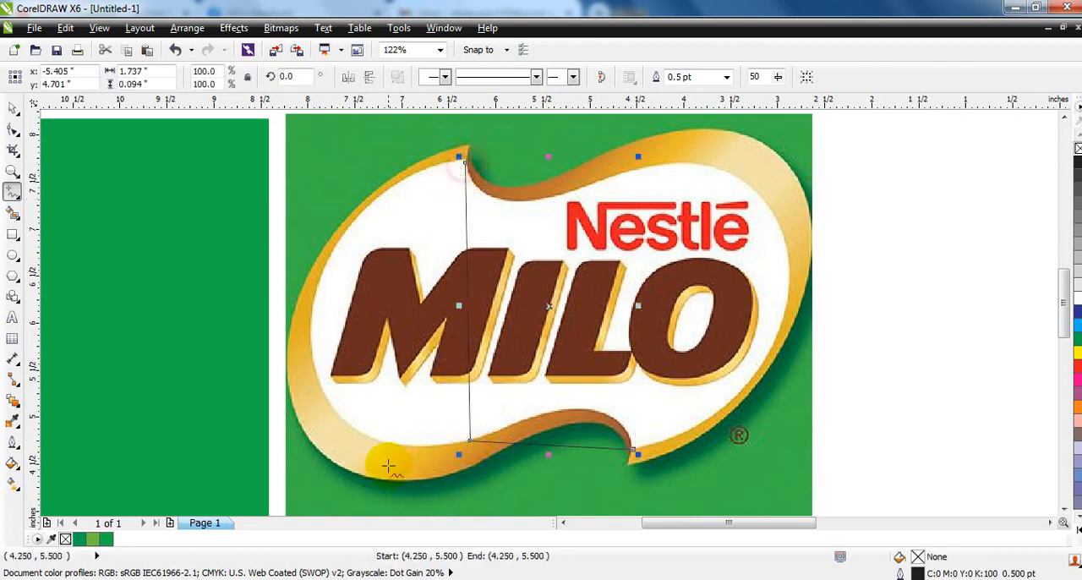
pyautogui.click(13, 445)
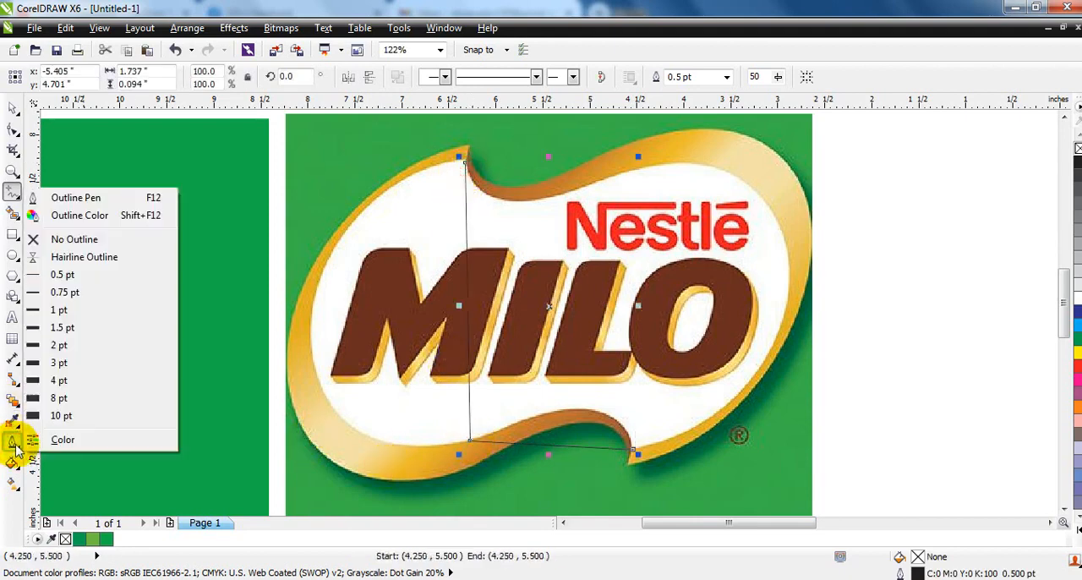
pyautogui.click(56, 362)
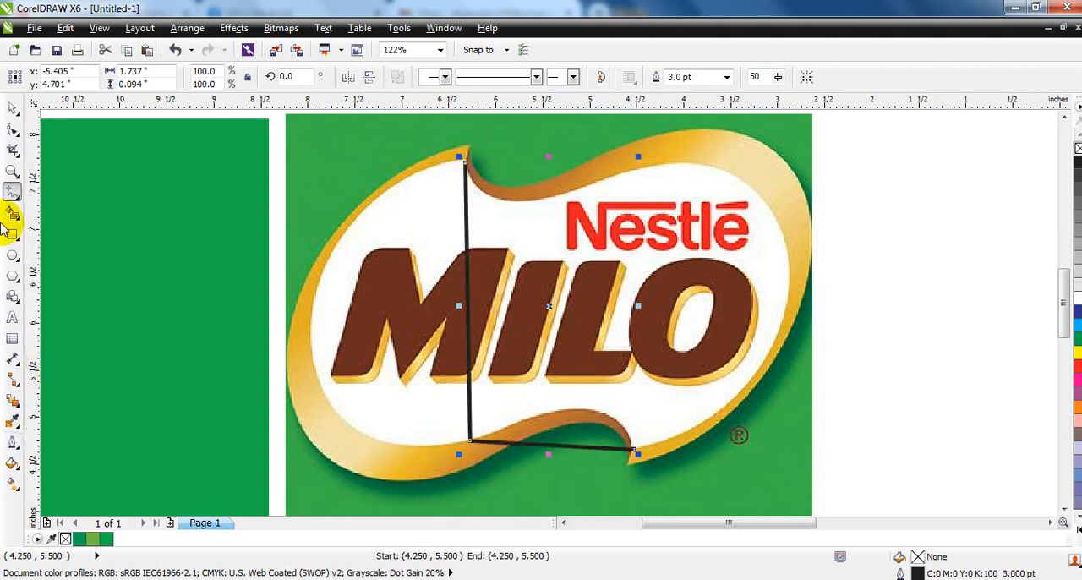
# Convert the line's segments to curves and bend the lower one along the white shape's bottom edge up to the lower notch
pyautogui.click(13, 131)
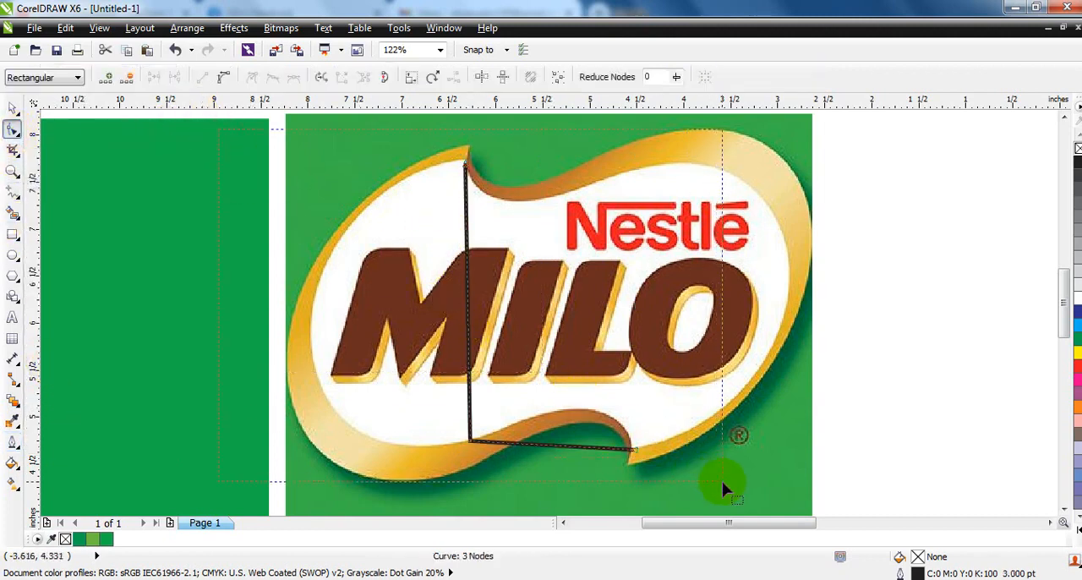
pyautogui.moveTo(722, 481); pyautogui.dragTo(723, 482)
pyautogui.click(222, 76)
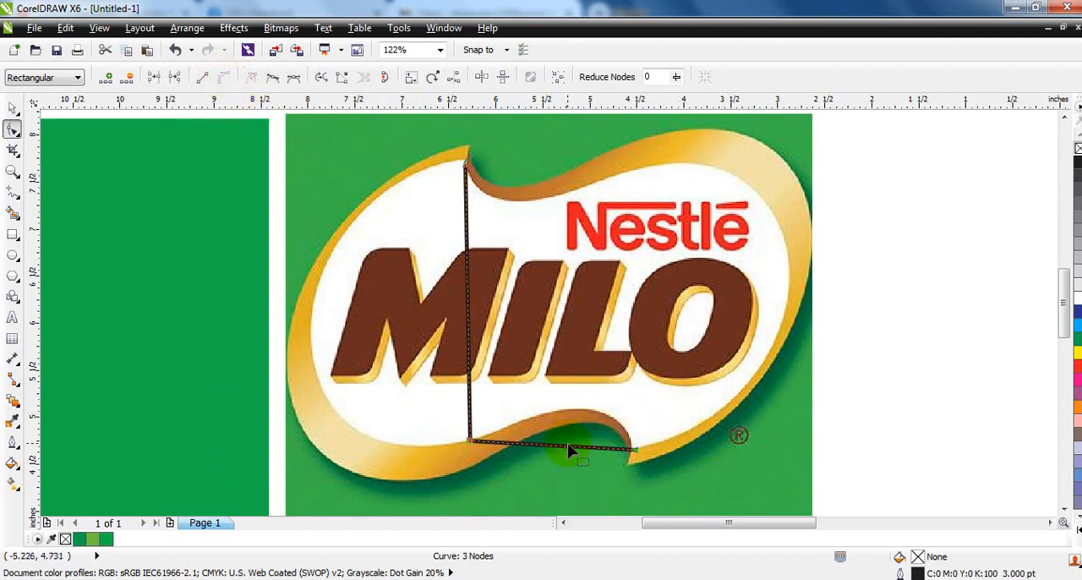
pyautogui.moveTo(567, 446); pyautogui.dragTo(591, 412)
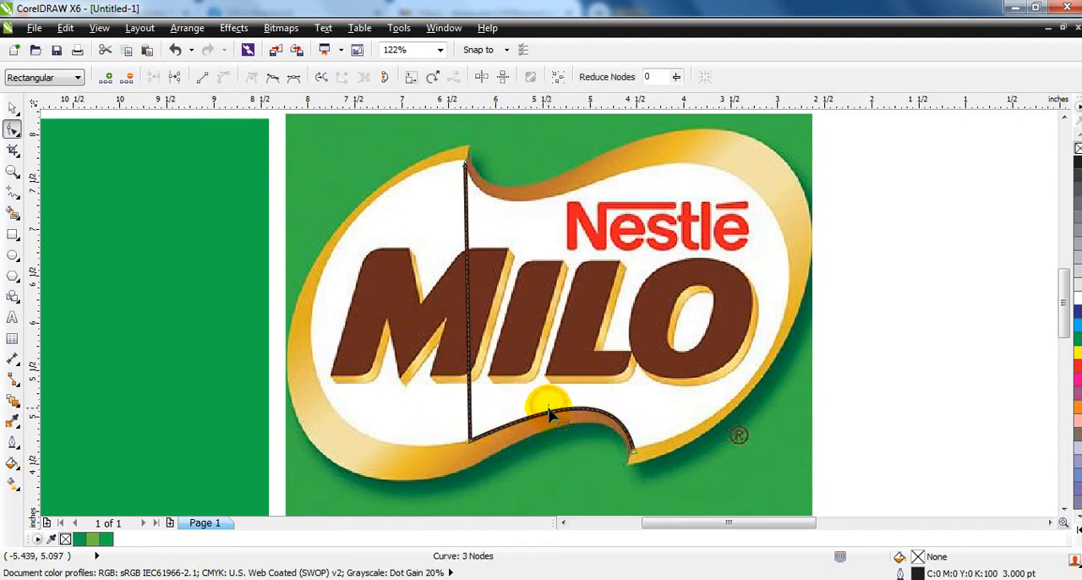
pyautogui.moveTo(551, 410); pyautogui.dragTo(550, 412)
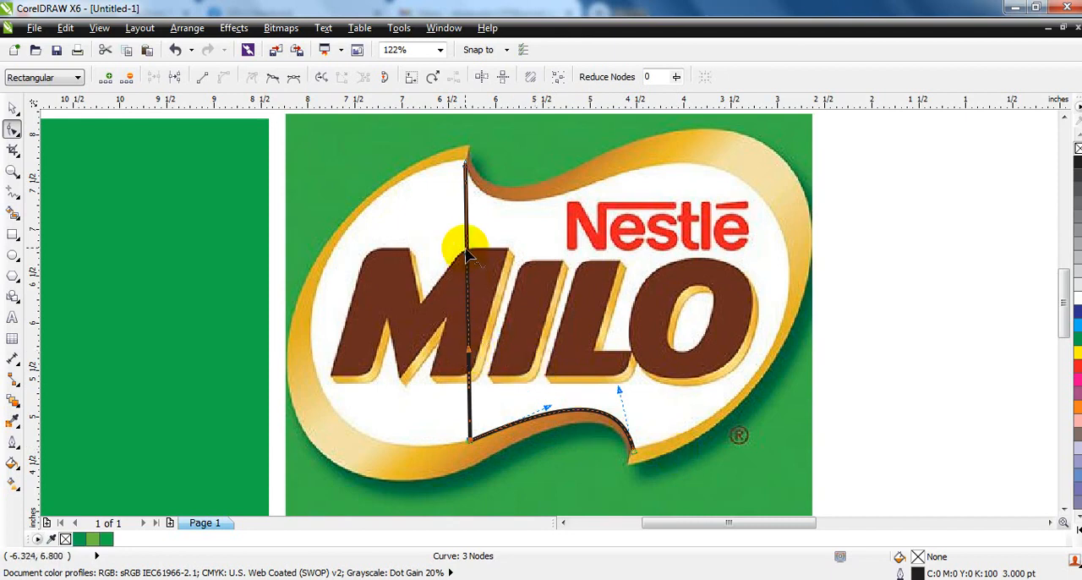
# Bend the long vertical segment to follow the white shape's left inner edge, adjusting its handles and the node at the upper notch
pyautogui.moveTo(459, 241); pyautogui.dragTo(379, 164)
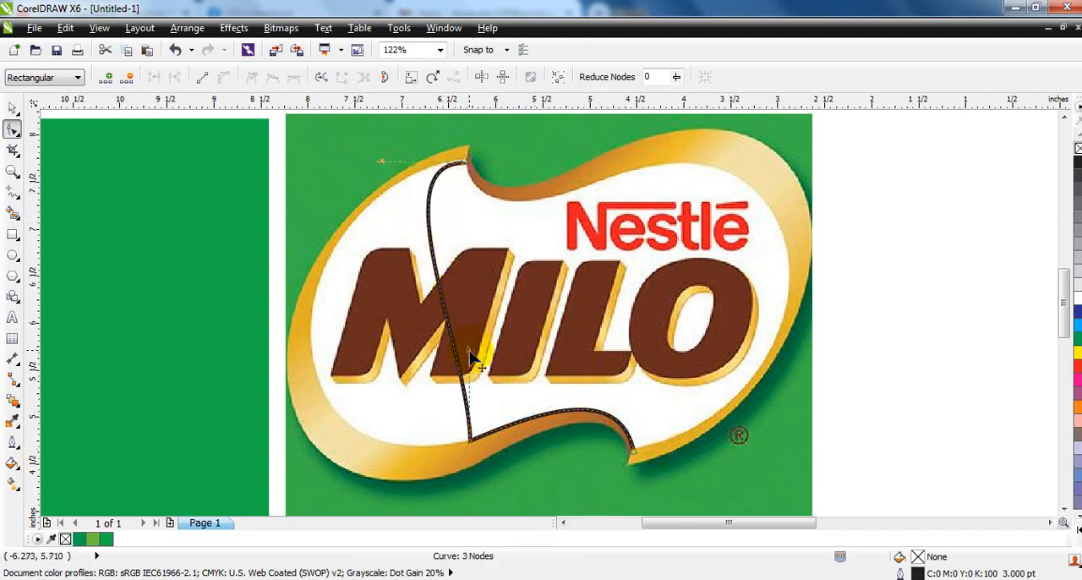
pyautogui.moveTo(471, 360); pyautogui.dragTo(330, 457)
pyautogui.moveTo(382, 369); pyautogui.dragTo(331, 396)
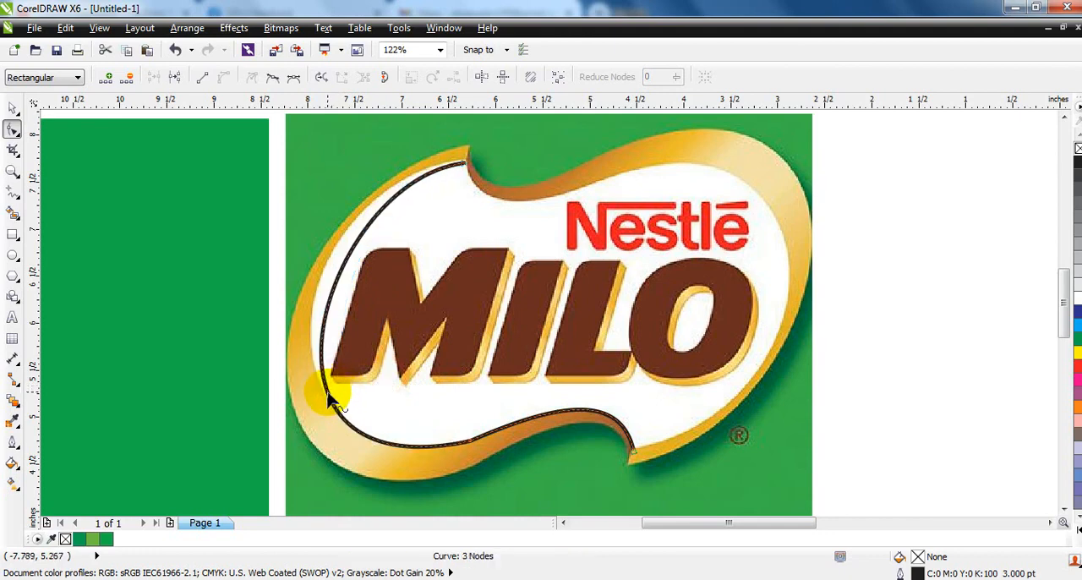
pyautogui.click(315, 250)
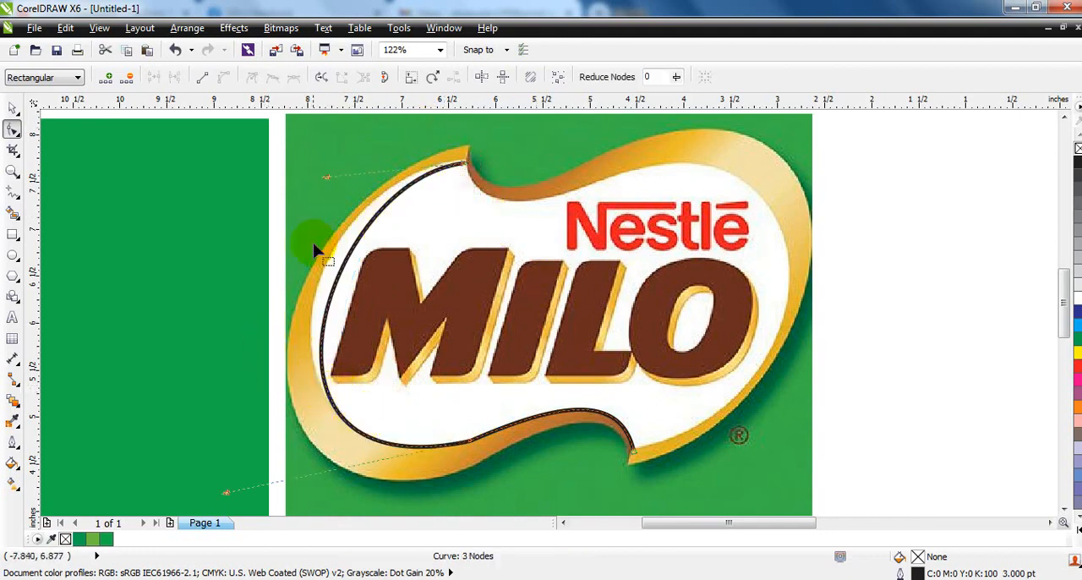
pyautogui.click(329, 177)
pyautogui.click(464, 165)
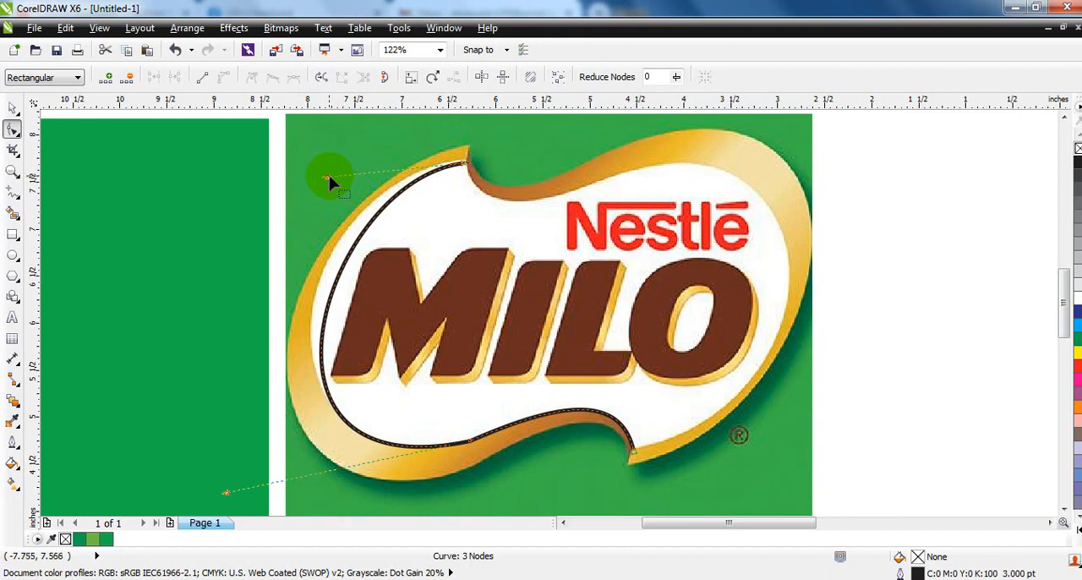
pyautogui.moveTo(329, 177); pyautogui.dragTo(292, 173)
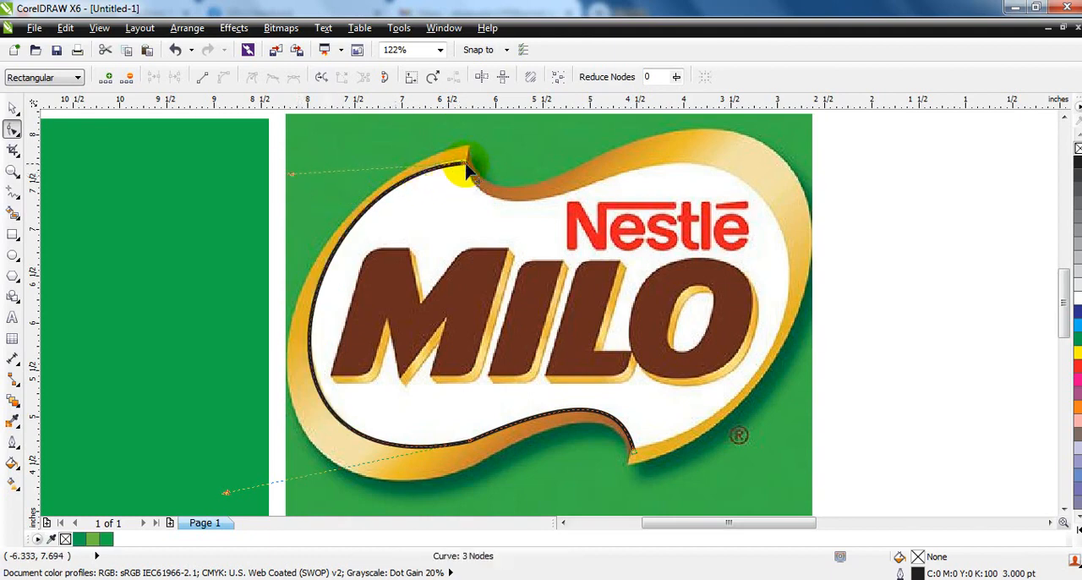
pyautogui.moveTo(466, 169); pyautogui.dragTo(469, 171)
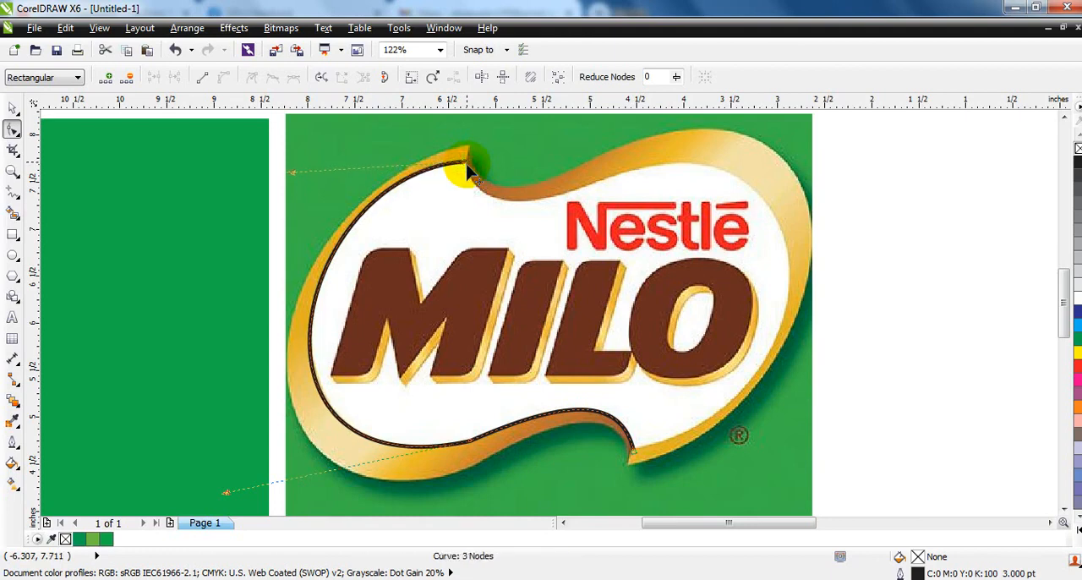
pyautogui.click(294, 174)
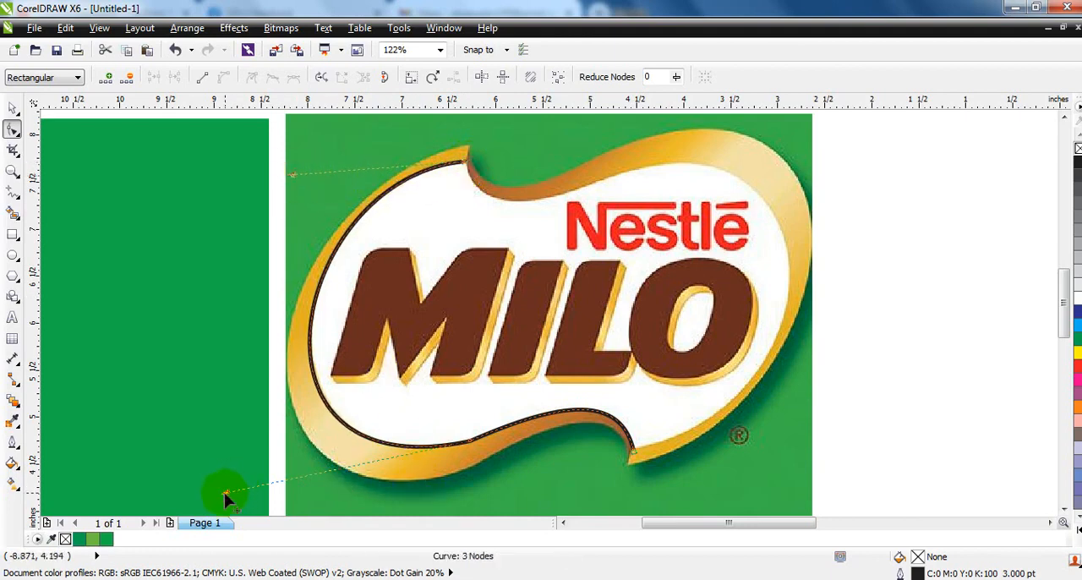
# Fine-tune the traced curve's handles along the white shape's lower-left and bottom inner edges
pyautogui.moveTo(225, 493); pyautogui.dragTo(225, 500)
pyautogui.click(548, 412)
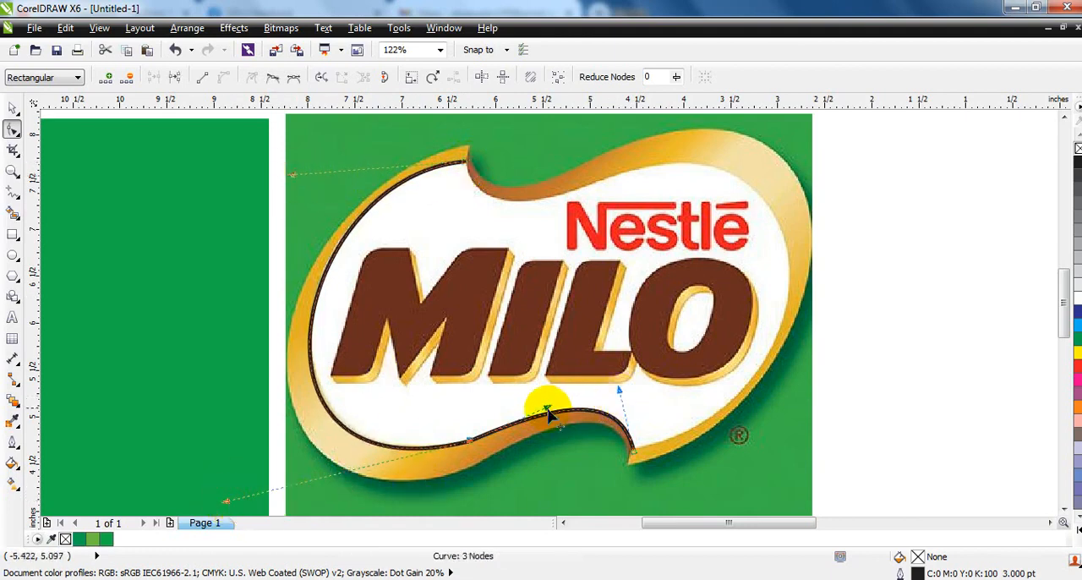
pyautogui.moveTo(547, 412); pyautogui.dragTo(552, 418)
pyautogui.click(550, 413)
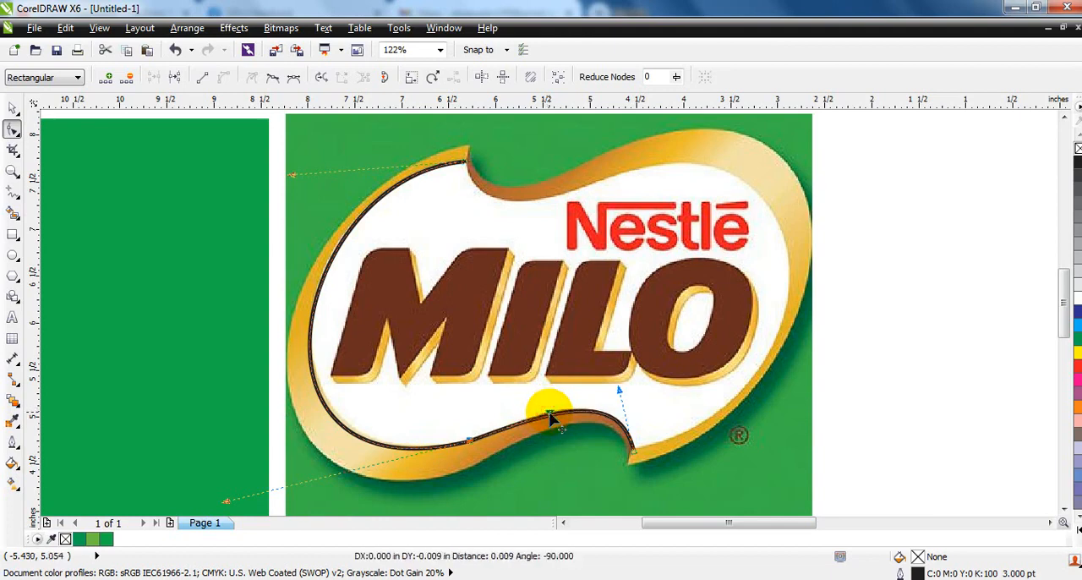
# Duplicate the traced curve, mirror the copy horizontally and vertically, and position it along the white shape's right half between the notches
pyautogui.click(13, 108)
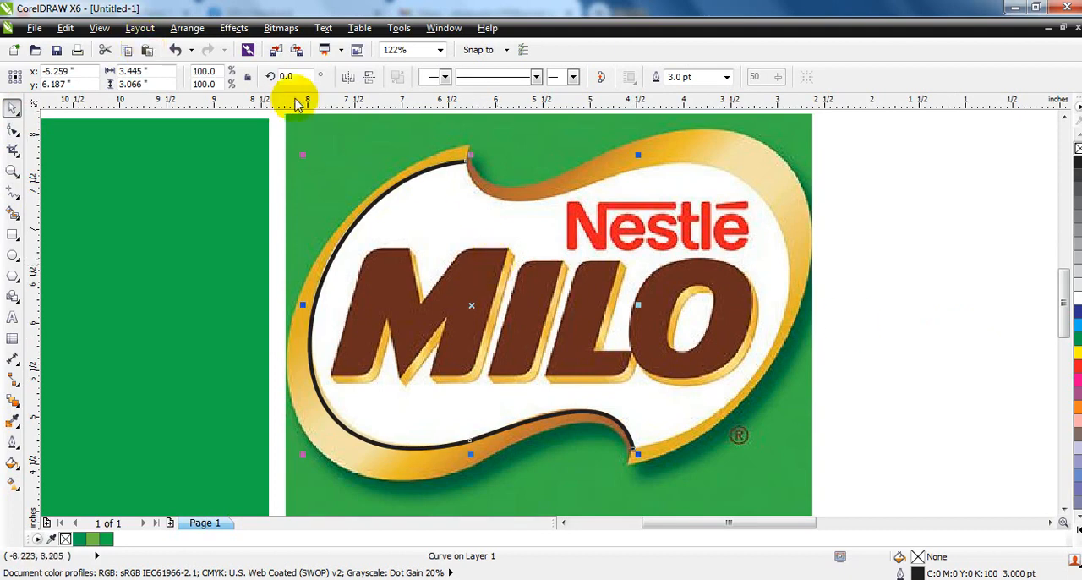
pyautogui.click(348, 77)
pyautogui.click(370, 77)
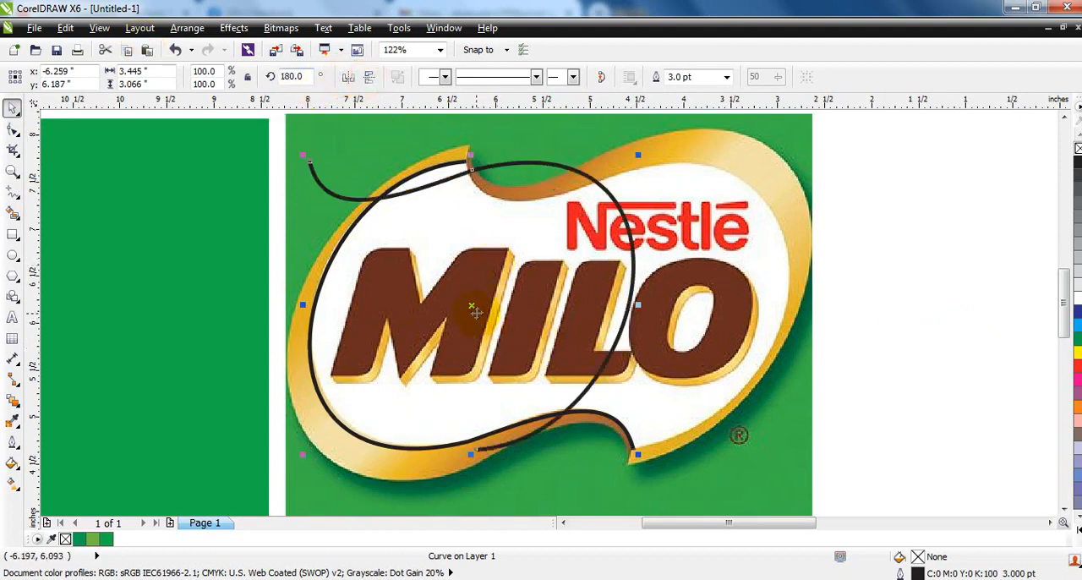
pyautogui.moveTo(471, 306); pyautogui.dragTo(626, 304)
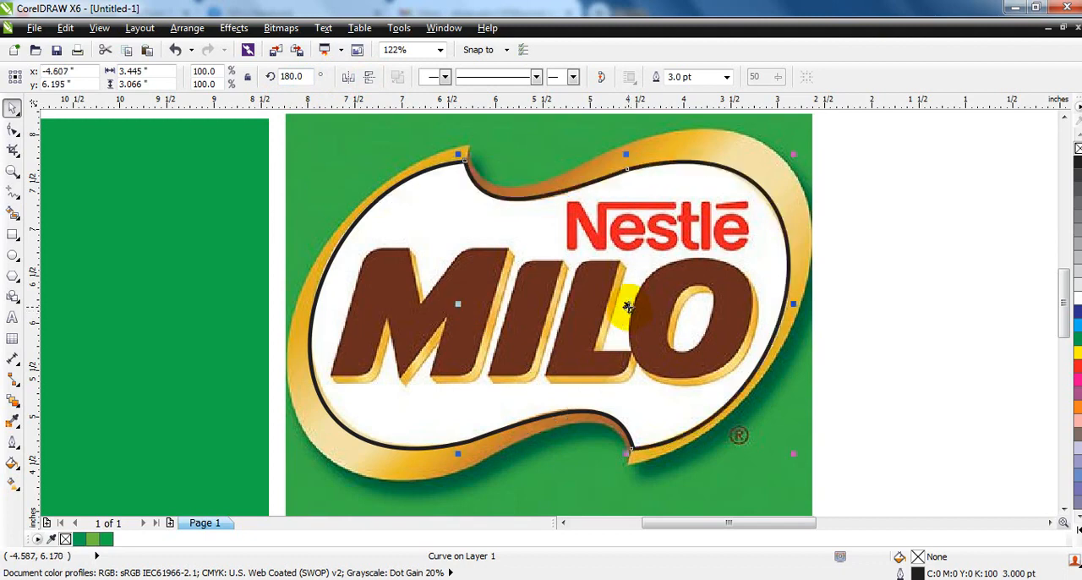
# Combine the two traced curves and join their end nodes at the upper and lower notches into one closed shape
pyautogui.keyDown('shift'); pyautogui.click(427, 175); pyautogui.keyUp('shift')
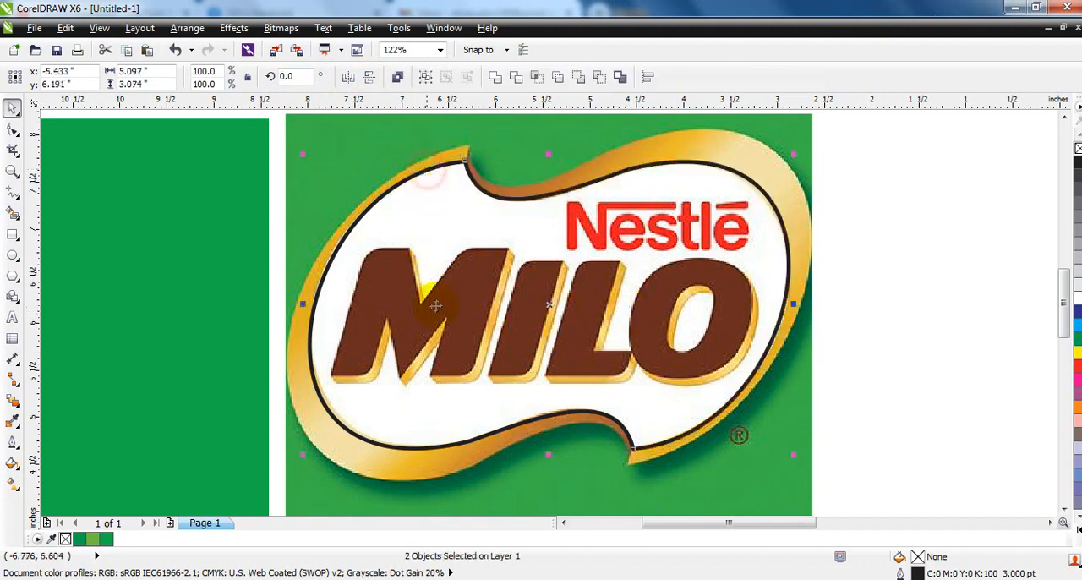
pyautogui.click(398, 77)
pyautogui.click(12, 128)
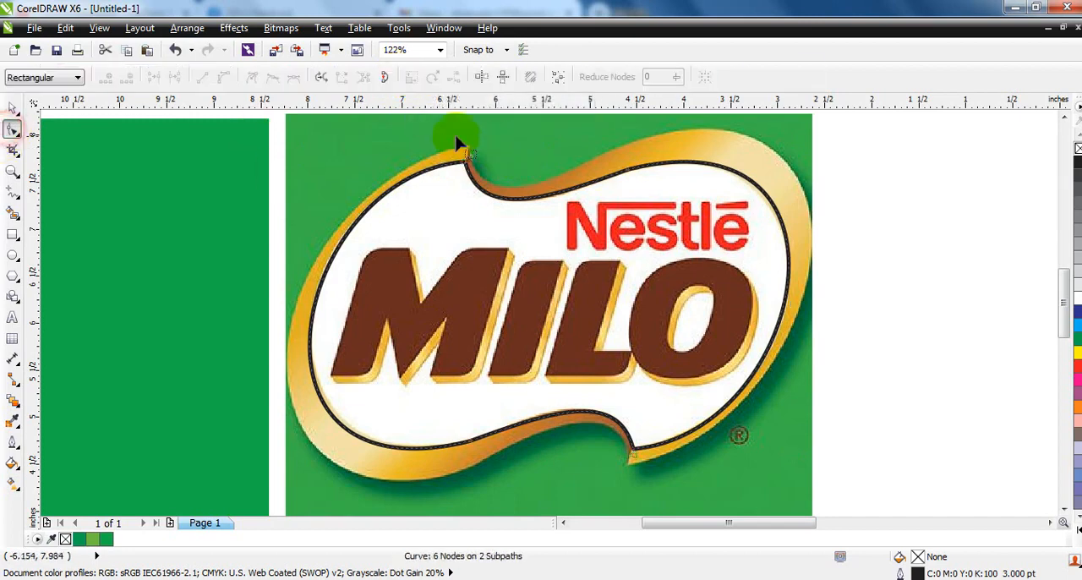
pyautogui.click(153, 77)
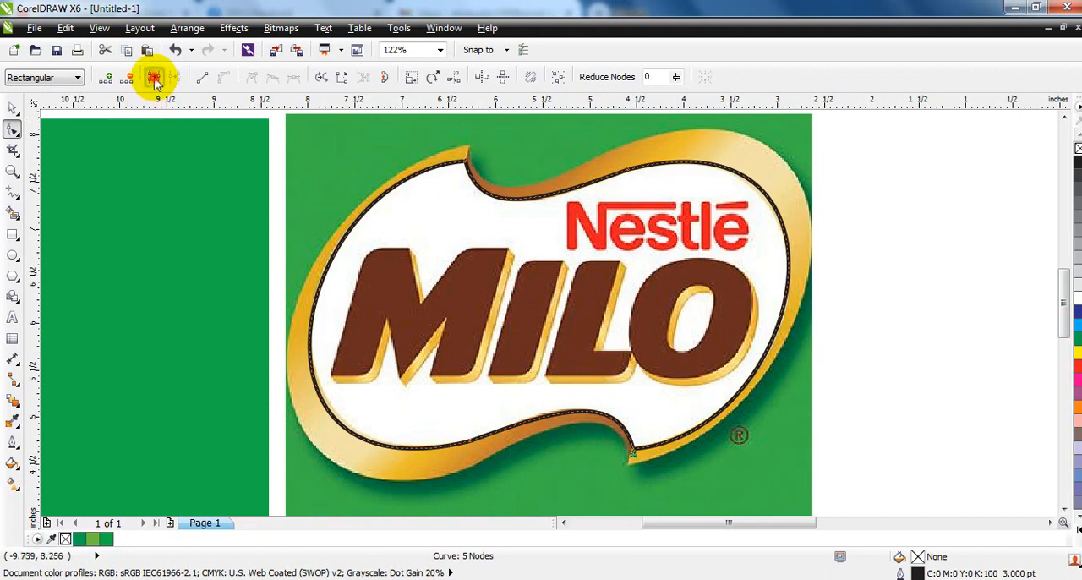
# Fill the closed shape with white and center it horizontally on the green rectangle
pyautogui.click(12, 108)
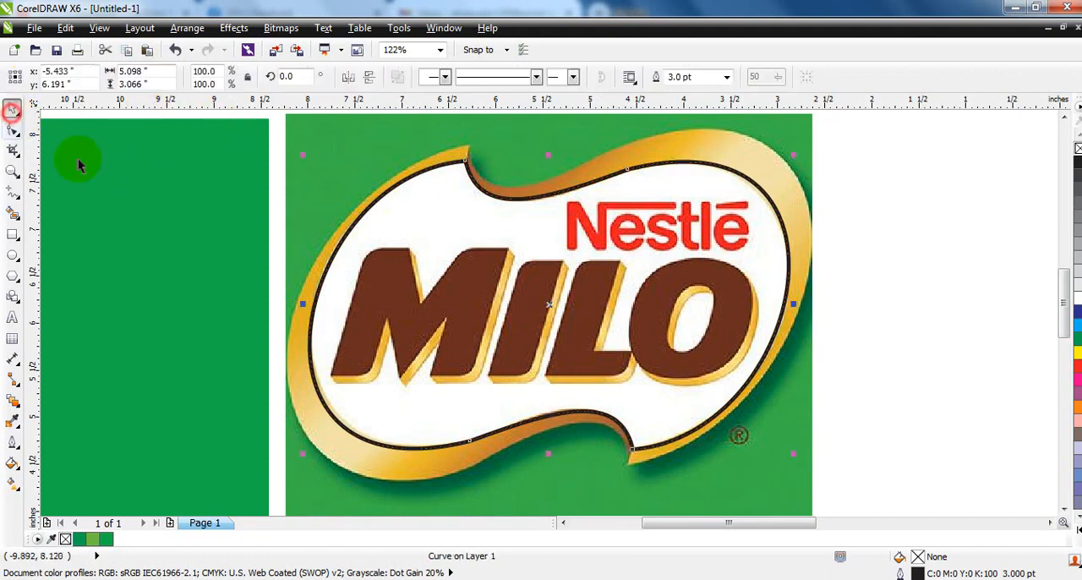
pyautogui.click(1076, 298)
pyautogui.scroll(-2, 980, 336)
pyautogui.keyDown('shift'); pyautogui.click(512, 367); pyautogui.keyUp('shift')
pyautogui.press('c')
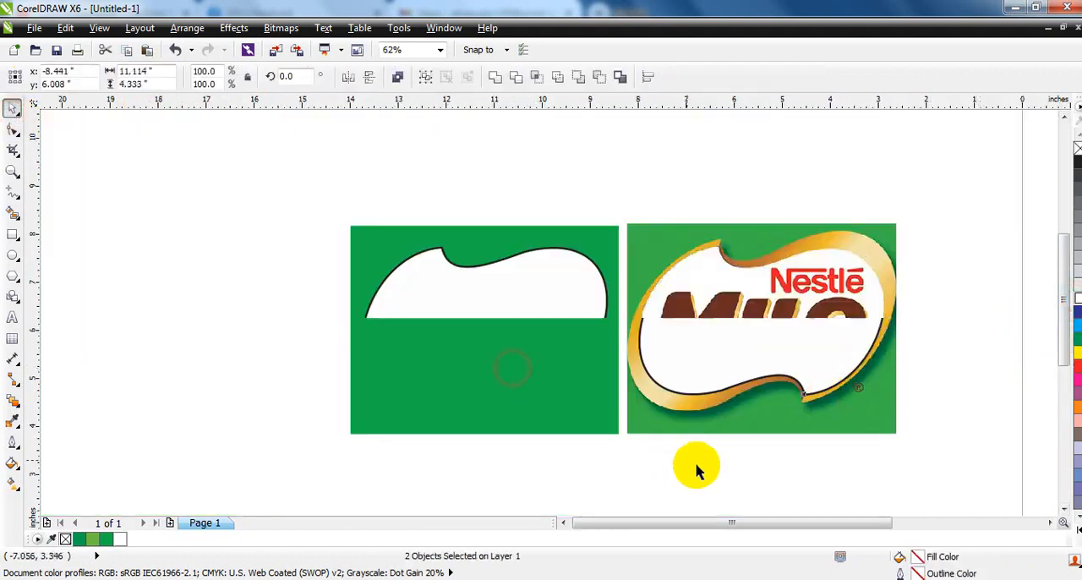
# Remove the black outline from the white shape on the green rectangle
pyautogui.click(713, 476)
pyautogui.moveTo(263, 165)
pyautogui.mouseDown()
pyautogui.moveTo(595, 361)
pyautogui.moveTo(1008, 488)
pyautogui.moveTo(981, 484)
pyautogui.mouseUp()
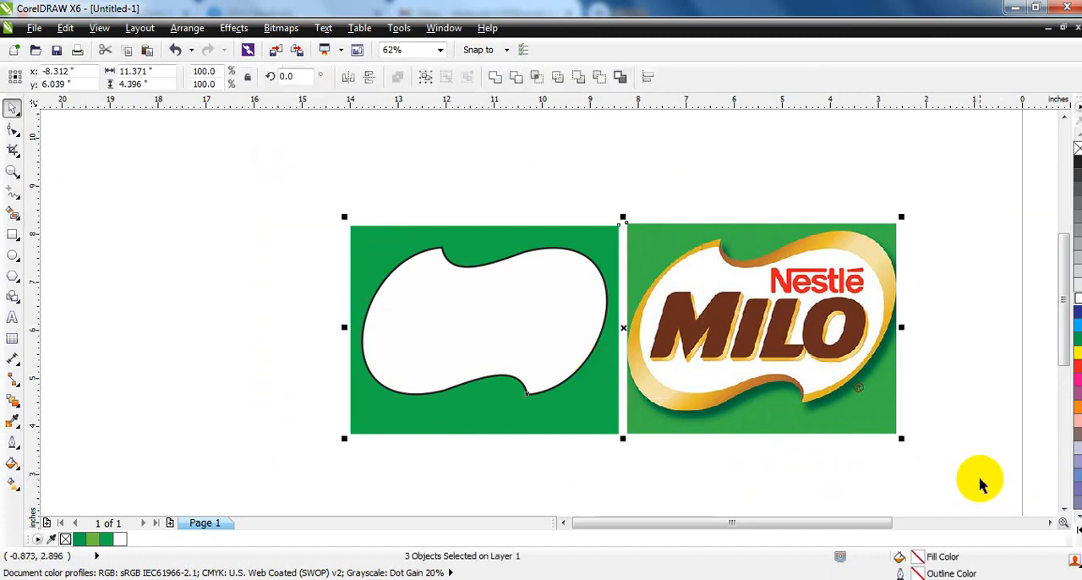
pyautogui.hotkey('shift', 'F2')
pyautogui.press('Escape')
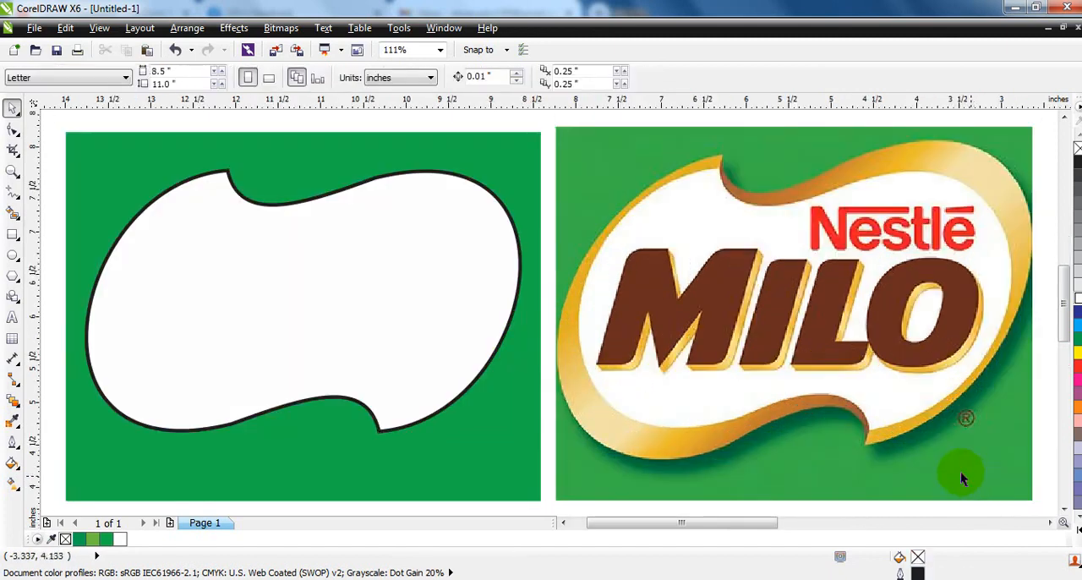
pyautogui.click(355, 290)
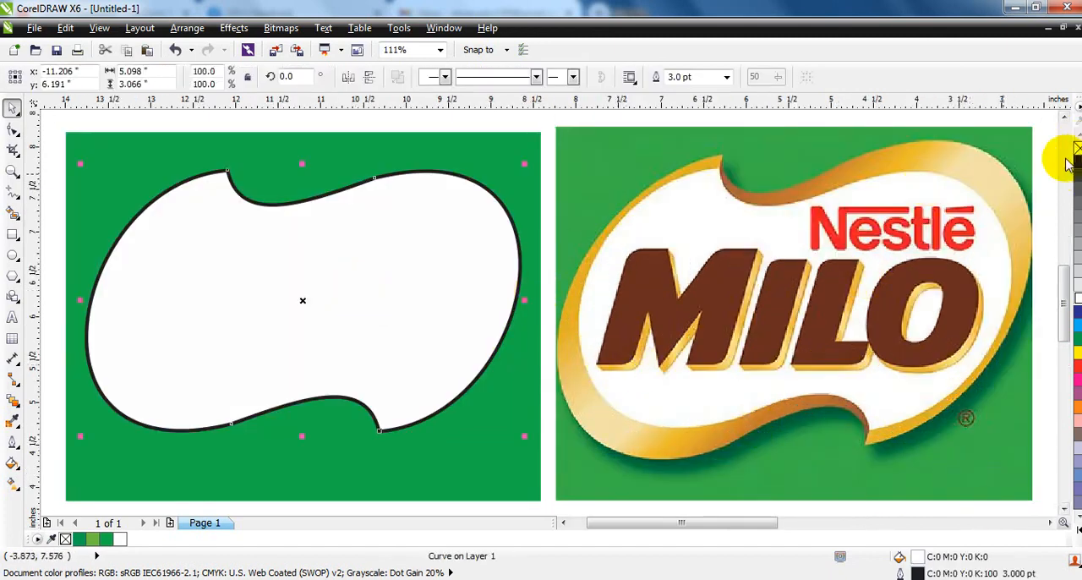
pyautogui.rightClick(1078, 148)
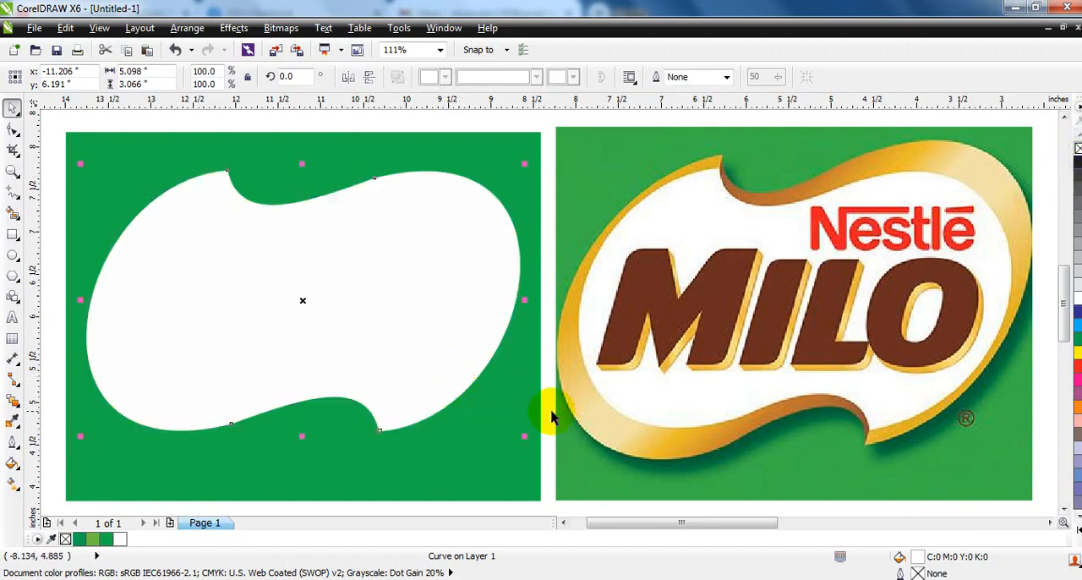
# Copy the white shape onto the reference logo and give the copy a black hairline outline with no fill
pyautogui.click(721, 485)
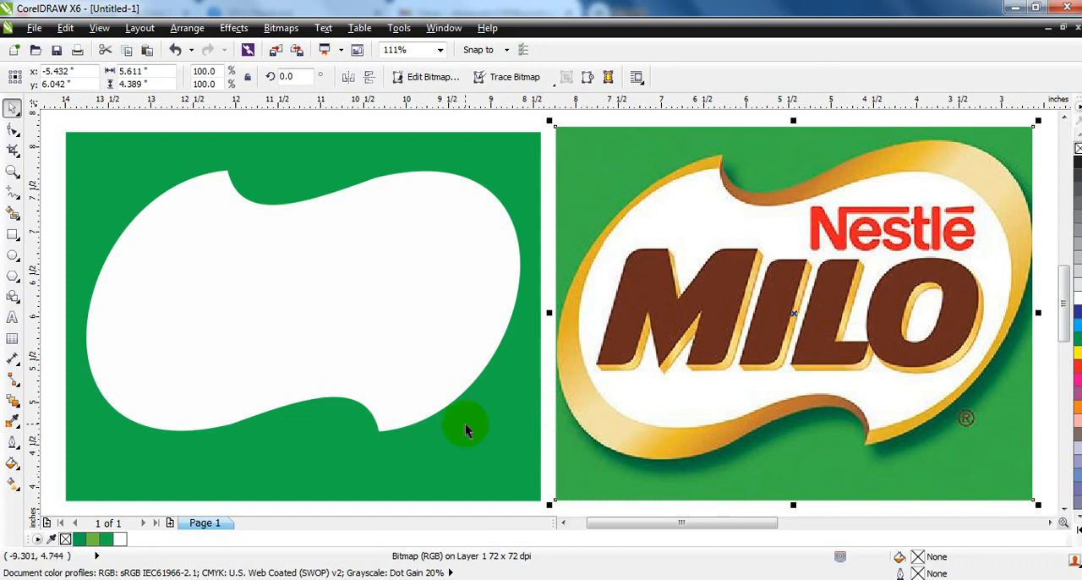
pyautogui.keyDown('shift'); pyautogui.click(494, 443); pyautogui.keyUp('shift')
pyautogui.press('Escape')
pyautogui.moveTo(321, 315); pyautogui.dragTo(818, 304)
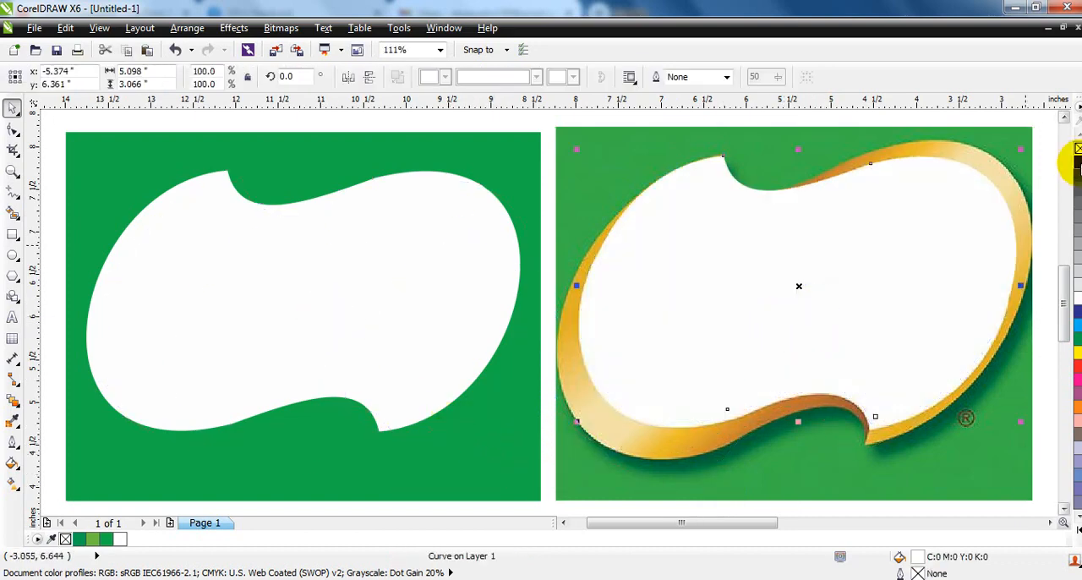
pyautogui.rightClick(1076, 161)
pyautogui.scroll(-2, 888, 338)
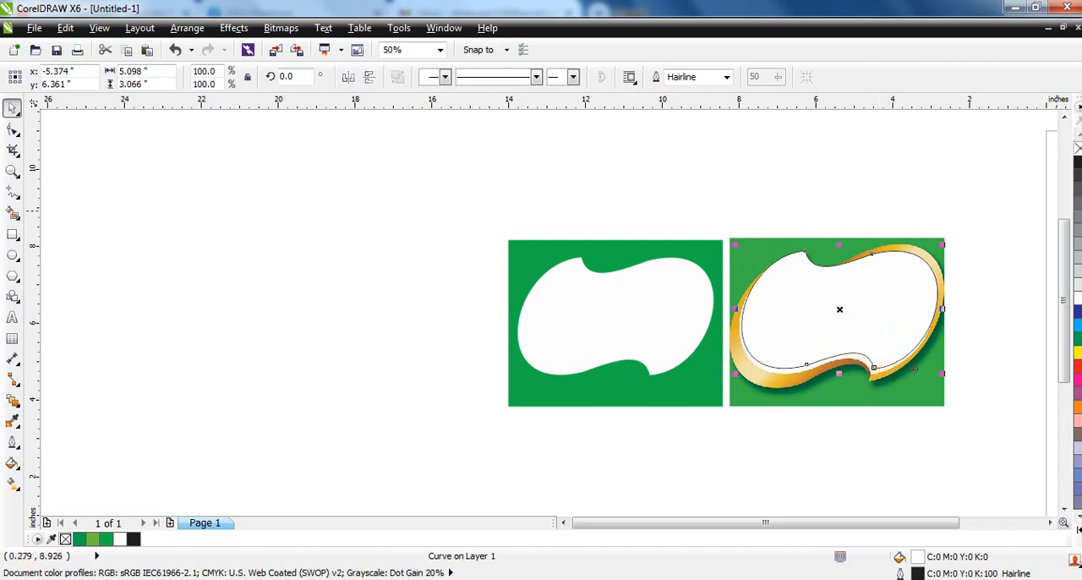
pyautogui.click(1077, 148)
# Enlarge the outline copy to about 5.32 × 3.40 inches and align it with the reference logo's gold border
pyautogui.moveTo(737, 384); pyautogui.dragTo(715, 435)
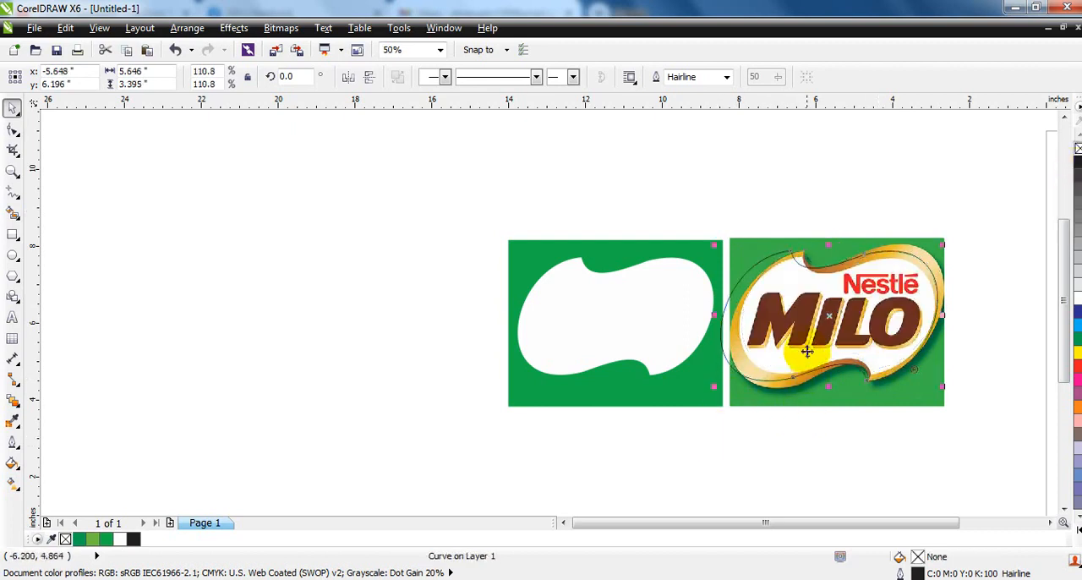
pyautogui.moveTo(829, 316)
pyautogui.mouseDown()
pyautogui.moveTo(850, 316)
pyautogui.moveTo(836, 319)
pyautogui.mouseUp()
pyautogui.scroll(3, 841, 318)
pyautogui.scroll(-2, 841, 330)
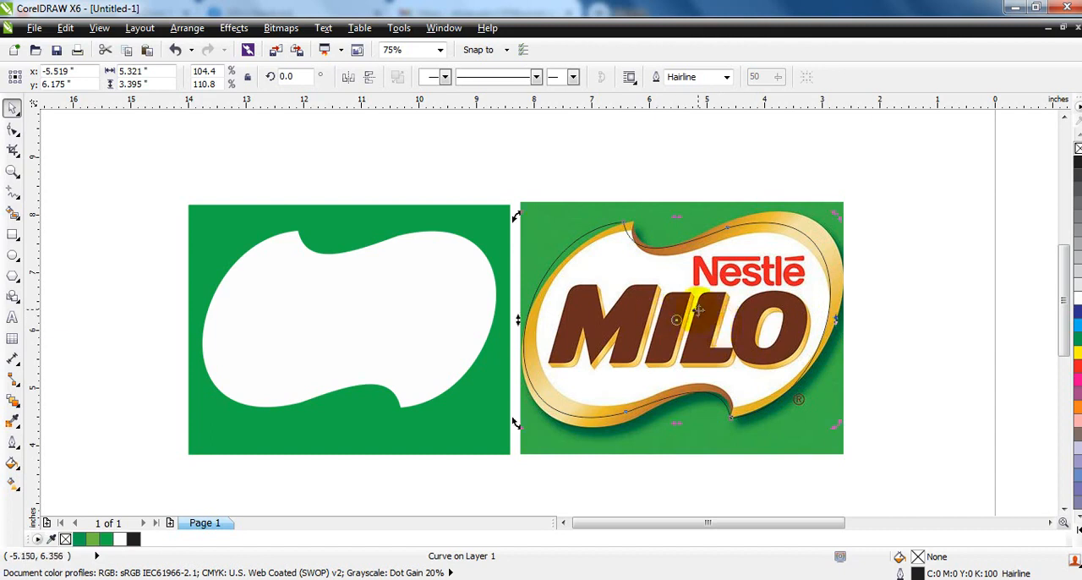
pyautogui.moveTo(683, 325); pyautogui.dragTo(693, 324)
# Skew the outline copy slightly horizontally so its notches follow the slant of the gold border
pyautogui.click(748, 355)
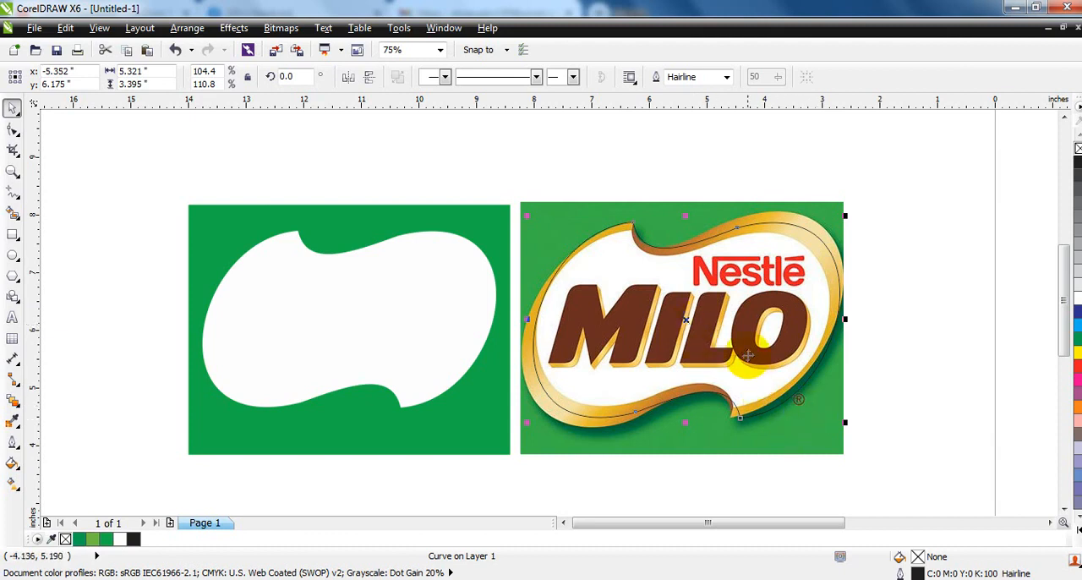
pyautogui.click(686, 323)
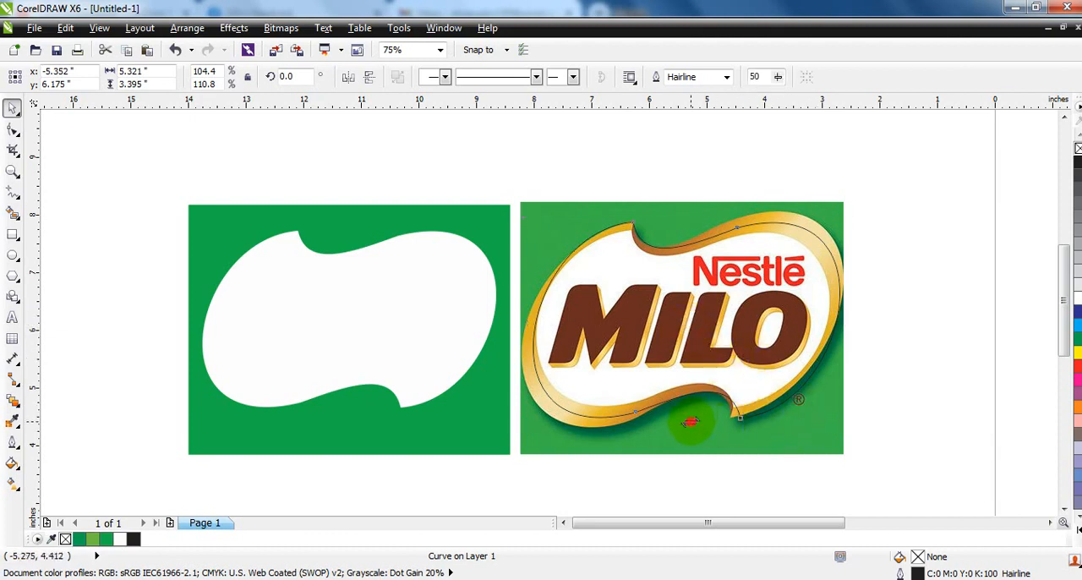
pyautogui.moveTo(691, 421); pyautogui.dragTo(677, 424)
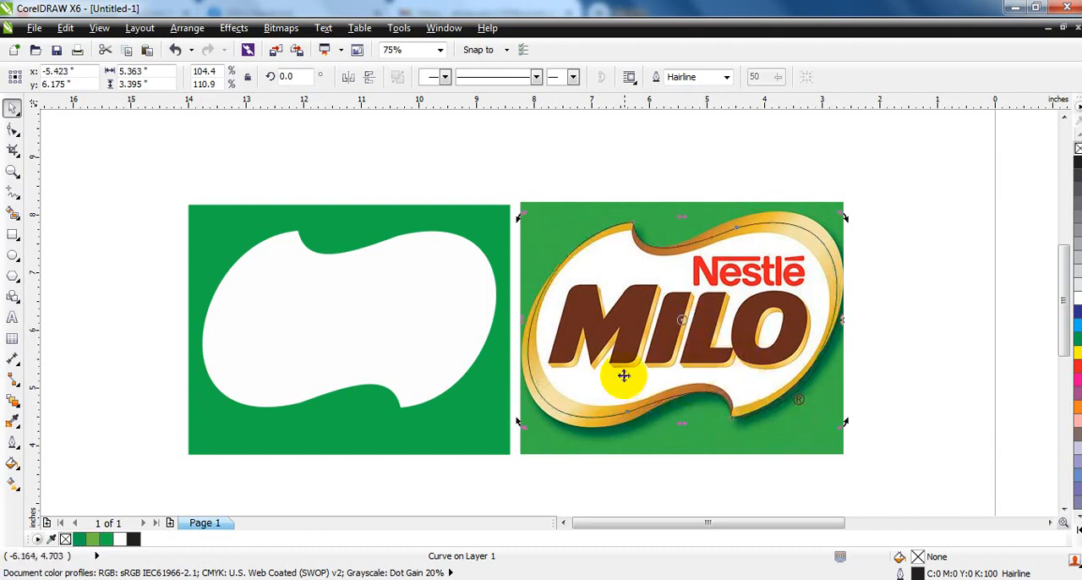
# Move the outline's upper-right and lower-left curve nodes out to the gold border's outer edge
pyautogui.click(11, 129)
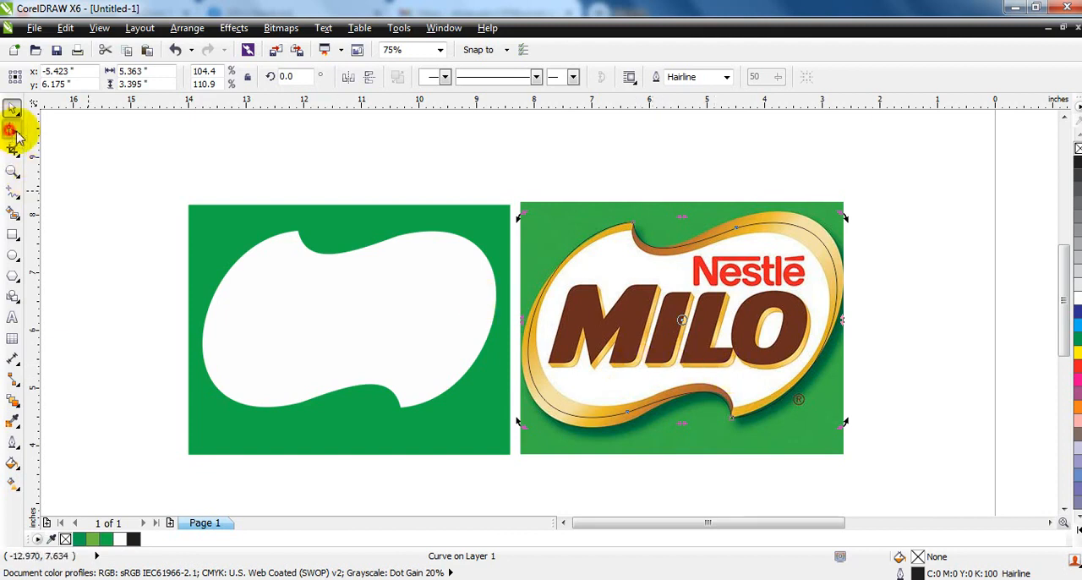
pyautogui.click(799, 228)
pyautogui.moveTo(799, 227); pyautogui.dragTo(742, 219)
pyautogui.hotkey('ctrl', 'z')
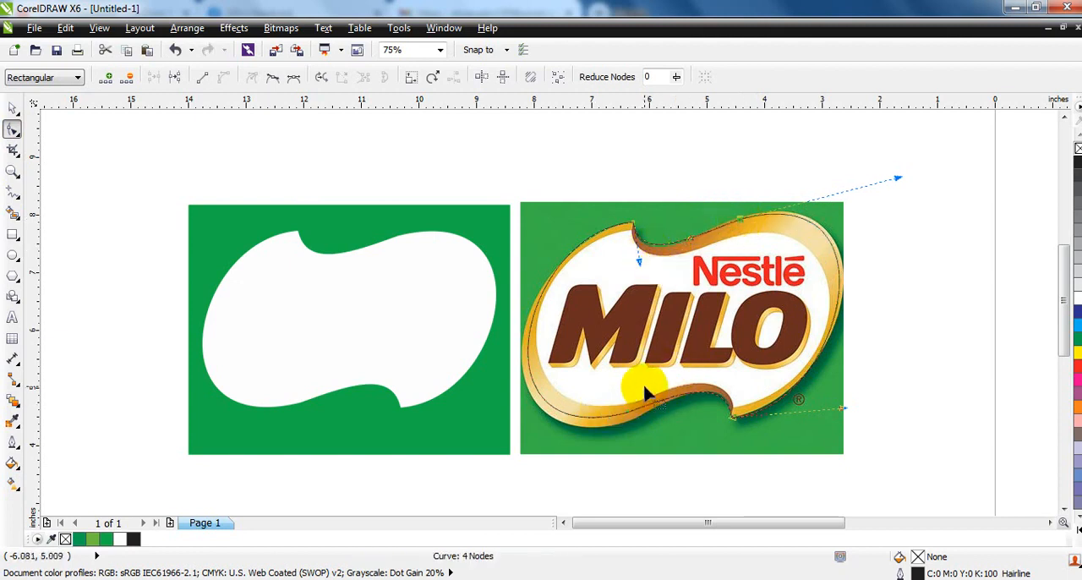
pyautogui.click(623, 409)
pyautogui.moveTo(626, 417); pyautogui.dragTo(615, 421)
pyautogui.click(708, 414)
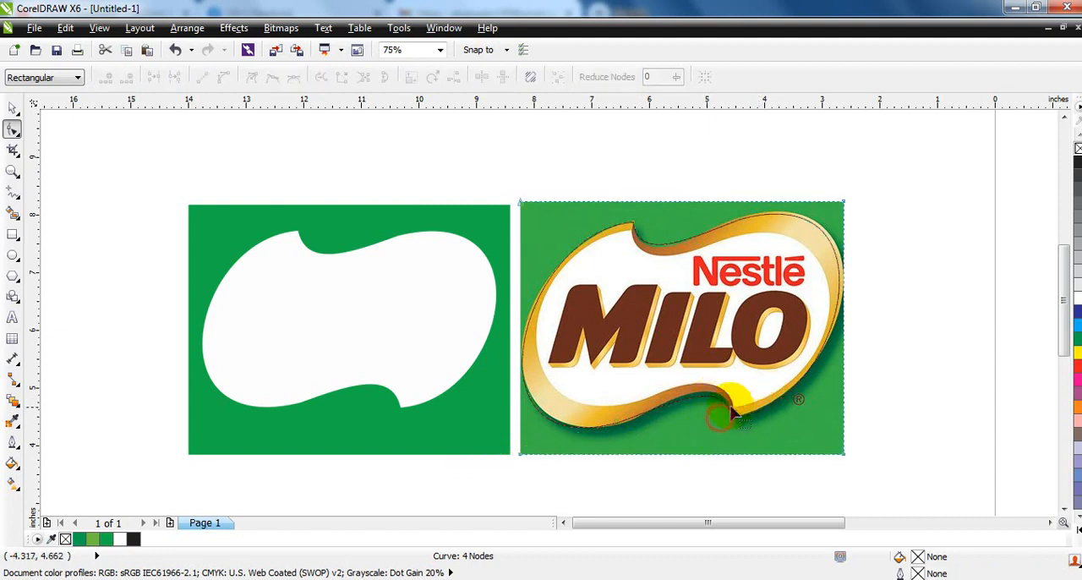
# Adjust the outline's handles near the lower and upper notches to follow the gold border's outer edge
pyautogui.click(719, 412)
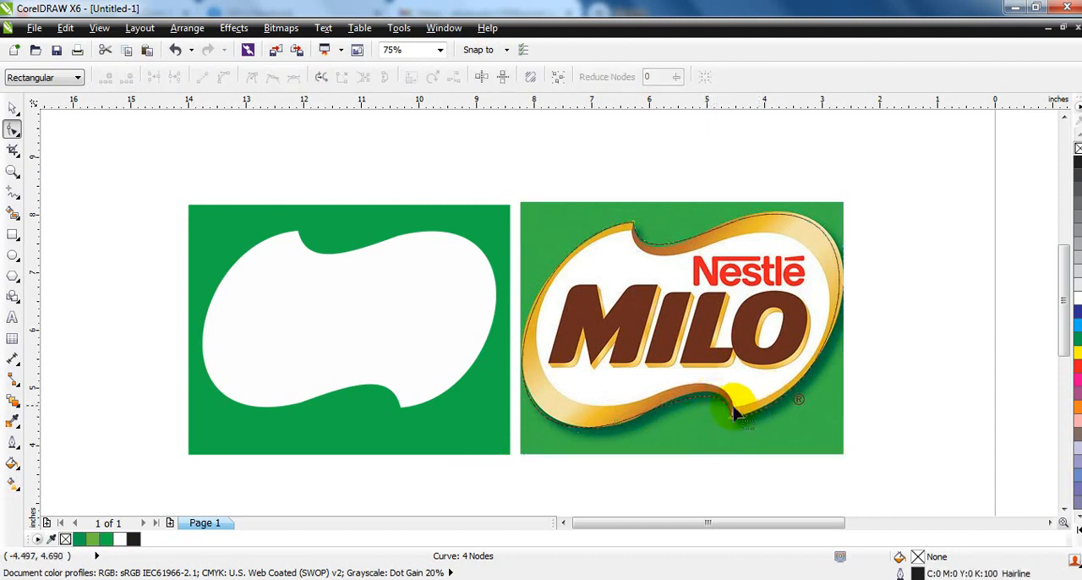
pyautogui.moveTo(723, 383); pyautogui.dragTo(726, 371)
pyautogui.click(638, 220)
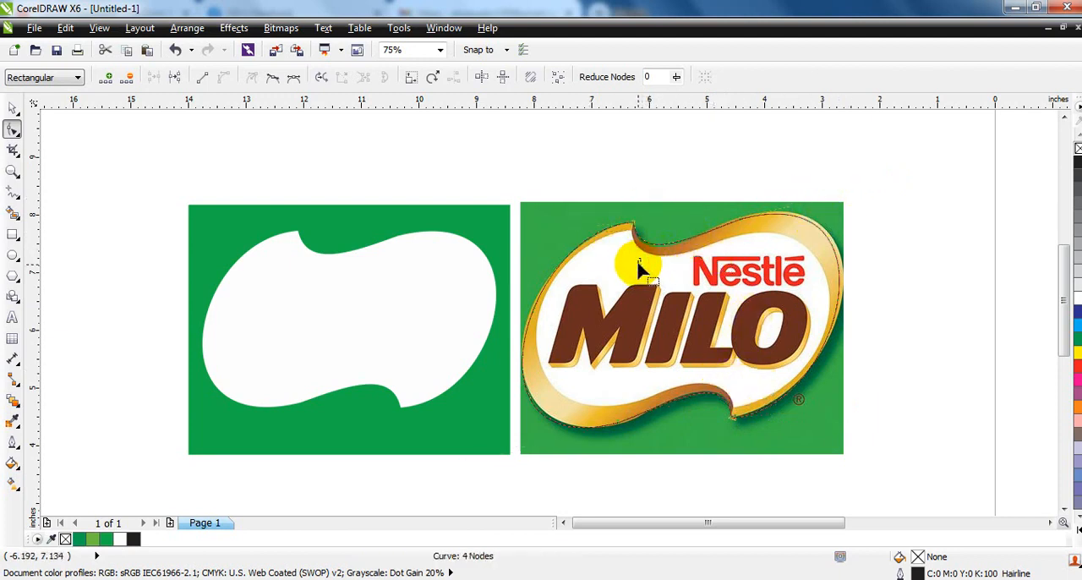
pyautogui.click(640, 255)
pyautogui.moveTo(641, 265); pyautogui.dragTo(637, 268)
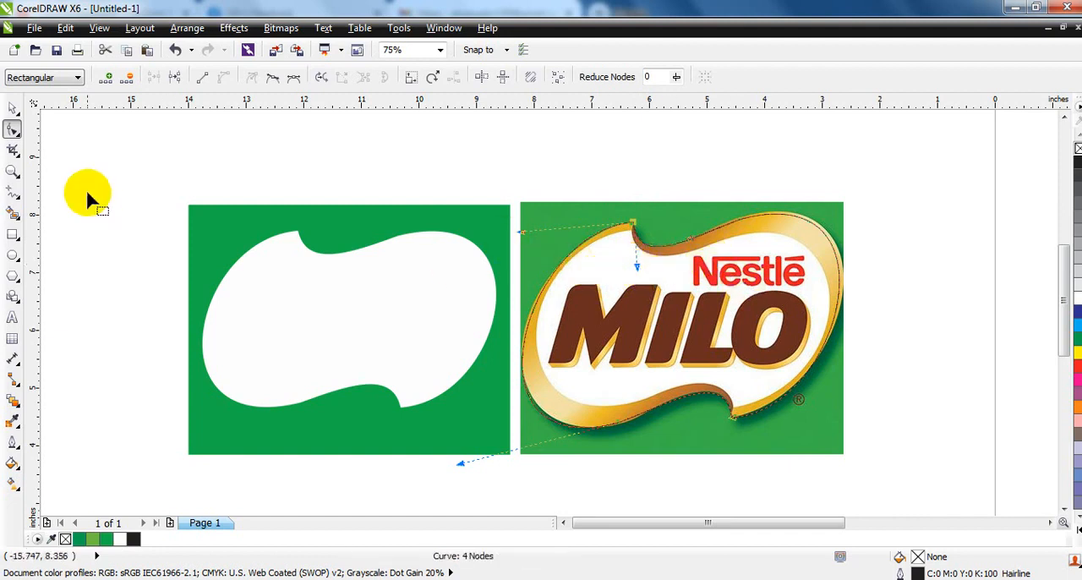
# Center the traced border outline horizontally on the green rectangle around the white shape, and deselect everything
pyautogui.click(13, 109)
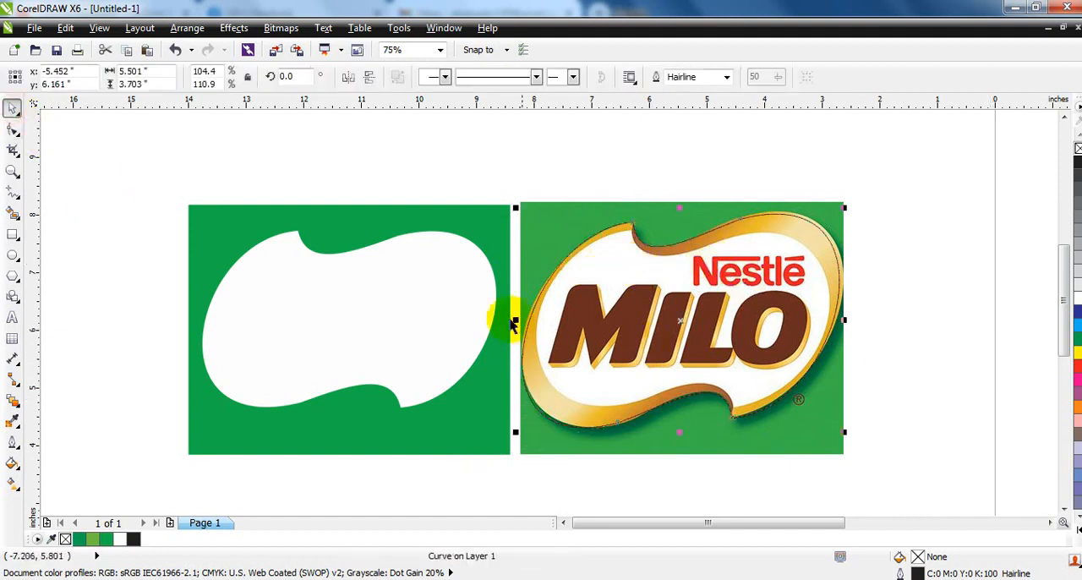
pyautogui.keyDown('shift'); pyautogui.click(466, 297); pyautogui.keyUp('shift')
pyautogui.press('c')
pyautogui.click(102, 312)
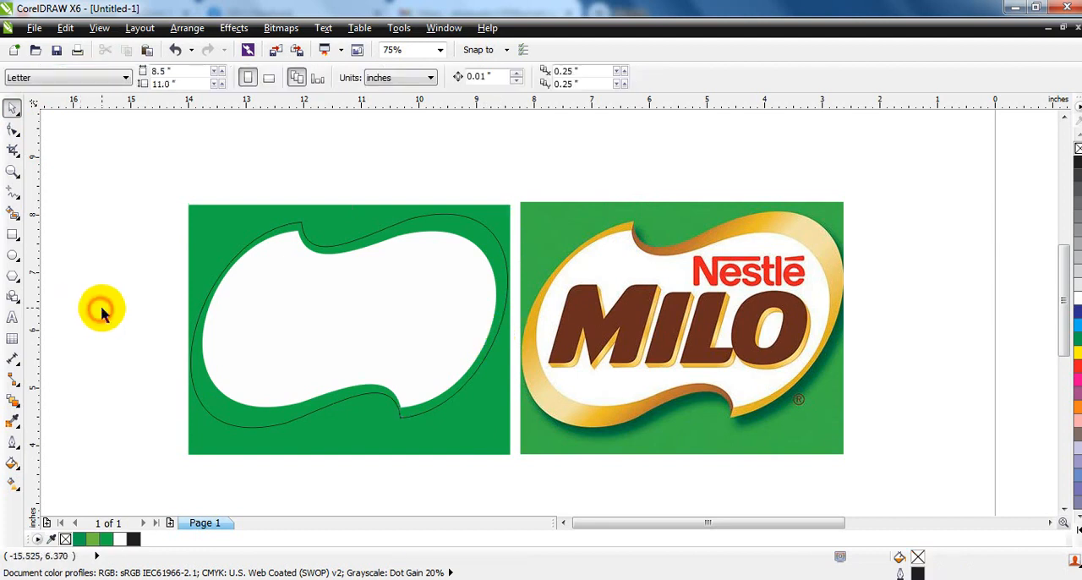
# Apply a linear black-to-white fountain fill to the border outline, running diagonally from its upper left to its lower right
pyautogui.click(376, 241)
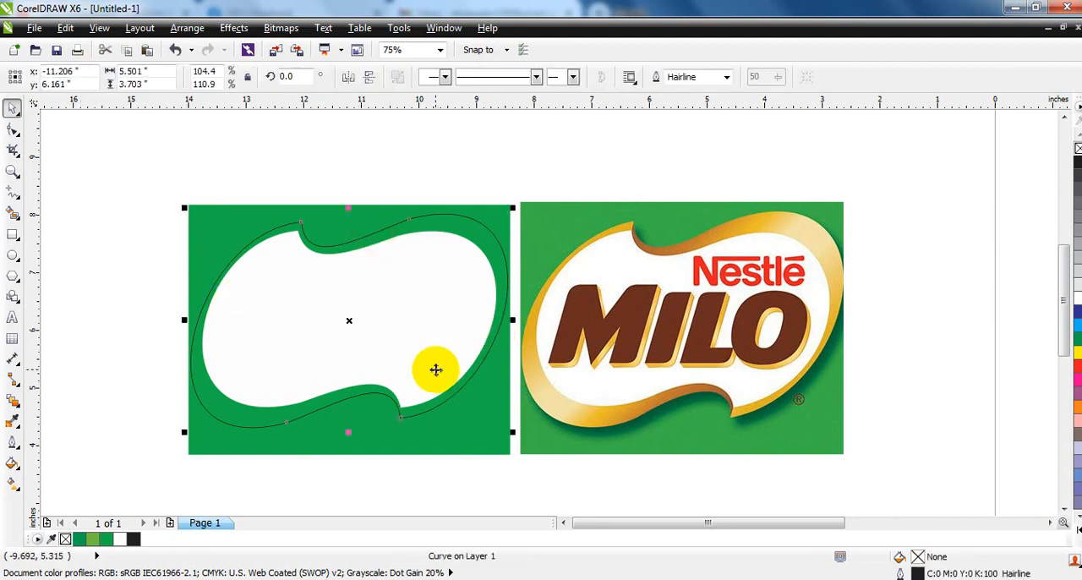
pyautogui.click(12, 482)
pyautogui.moveTo(247, 254); pyautogui.dragTo(478, 379)
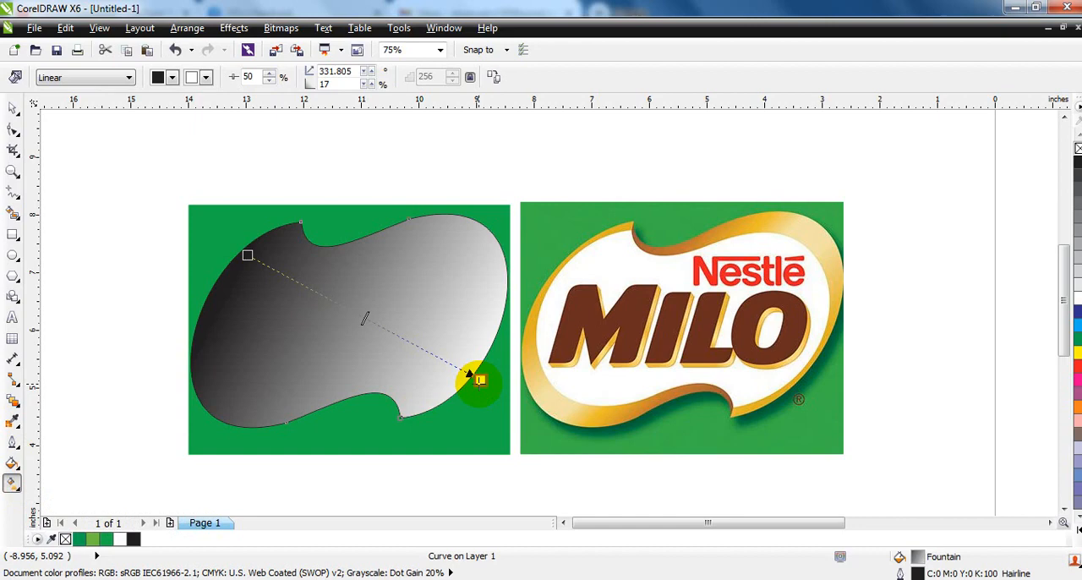
# Apply the Cylinder - Gold 01 fountain fill preset to the border shape and run it diagonally from upper left to lower right
pyautogui.click(12, 462)
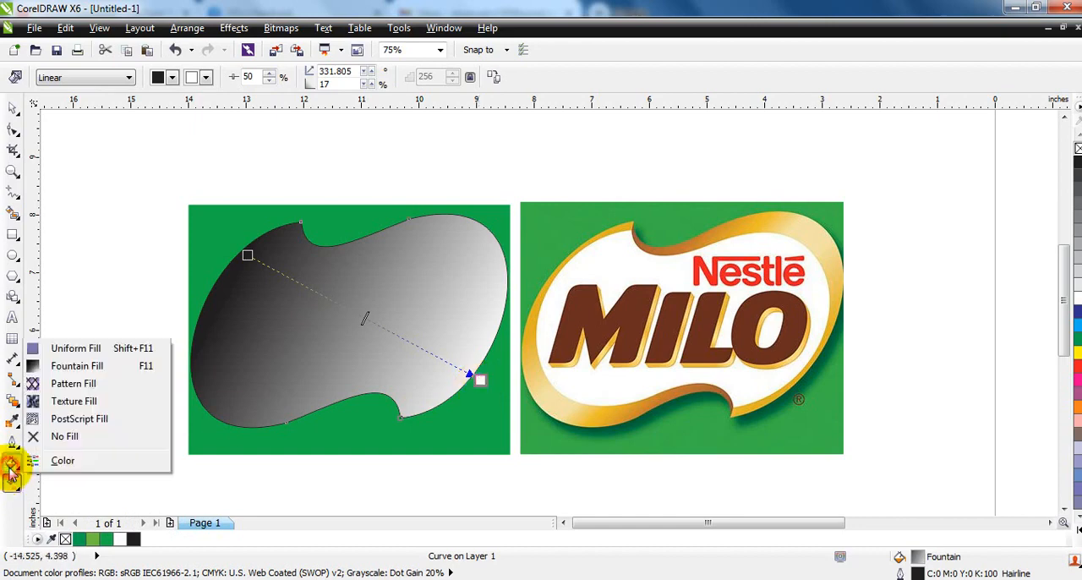
pyautogui.click(66, 372)
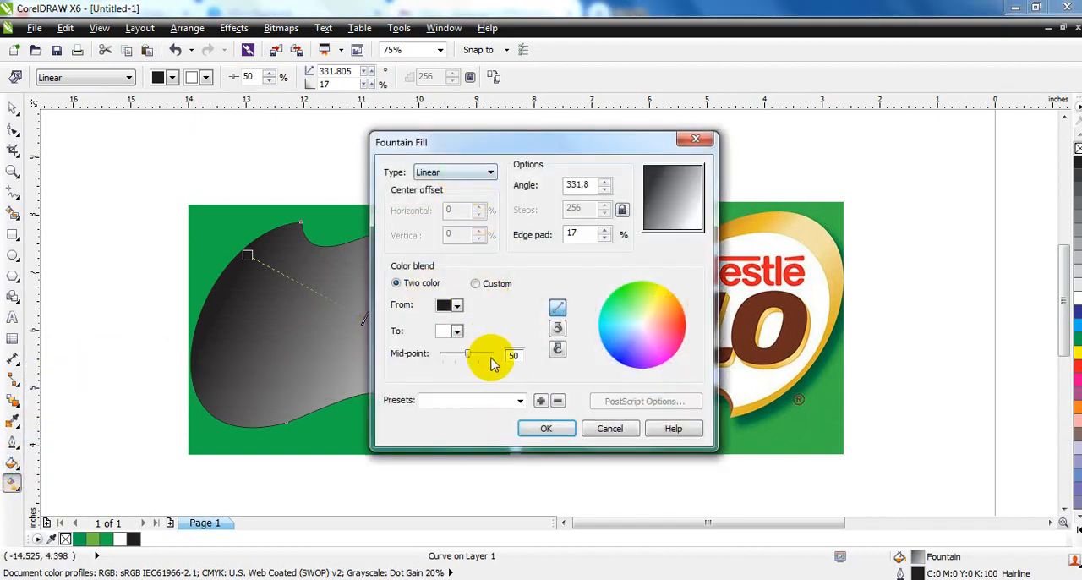
pyautogui.click(519, 402)
pyautogui.click(517, 360)
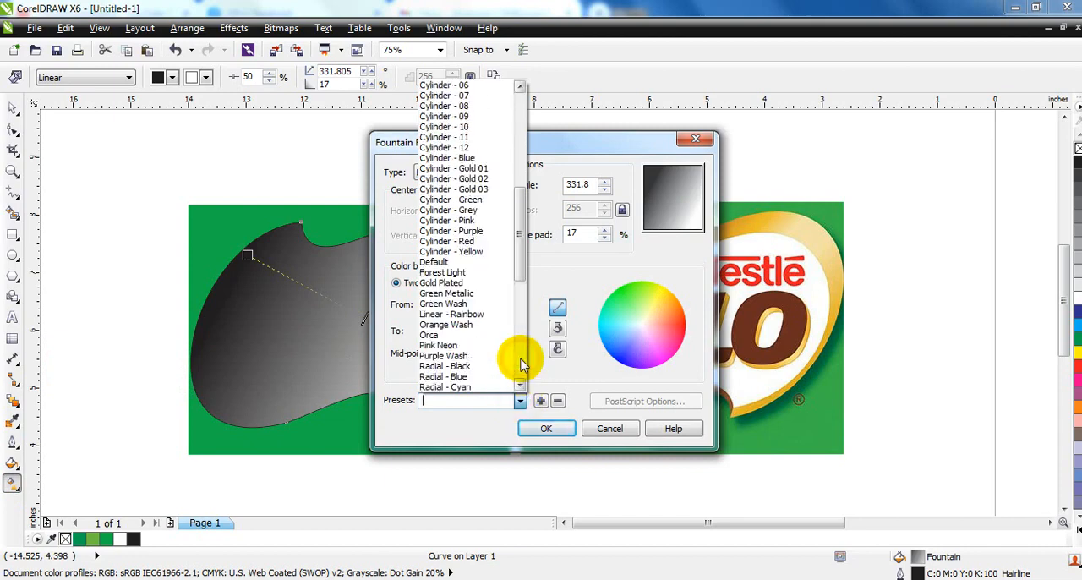
pyautogui.click(471, 170)
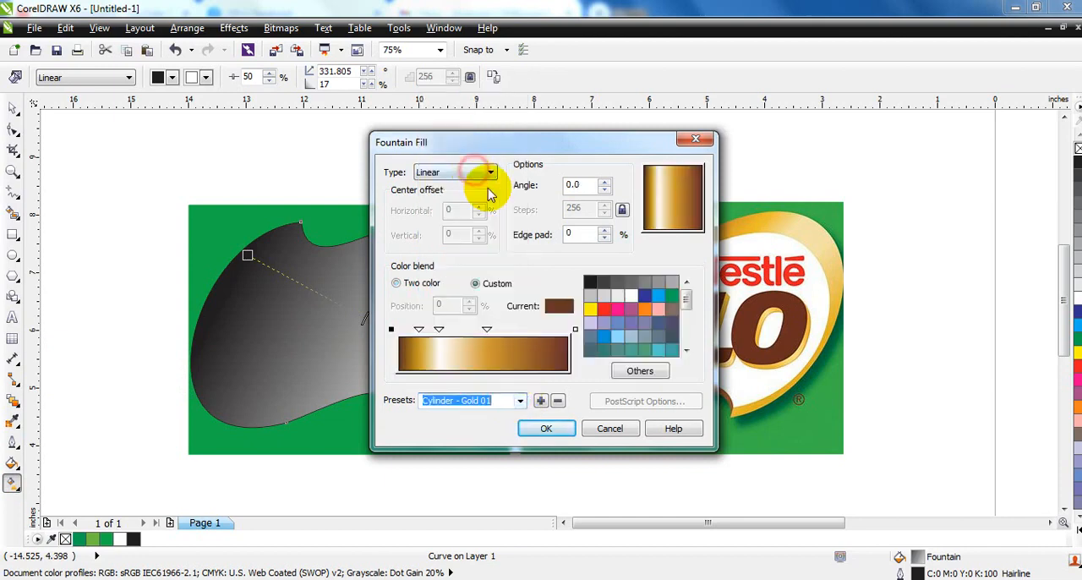
pyautogui.click(541, 429)
pyautogui.moveTo(163, 317); pyautogui.dragTo(185, 272)
pyautogui.moveTo(558, 316); pyautogui.dragTo(471, 373)
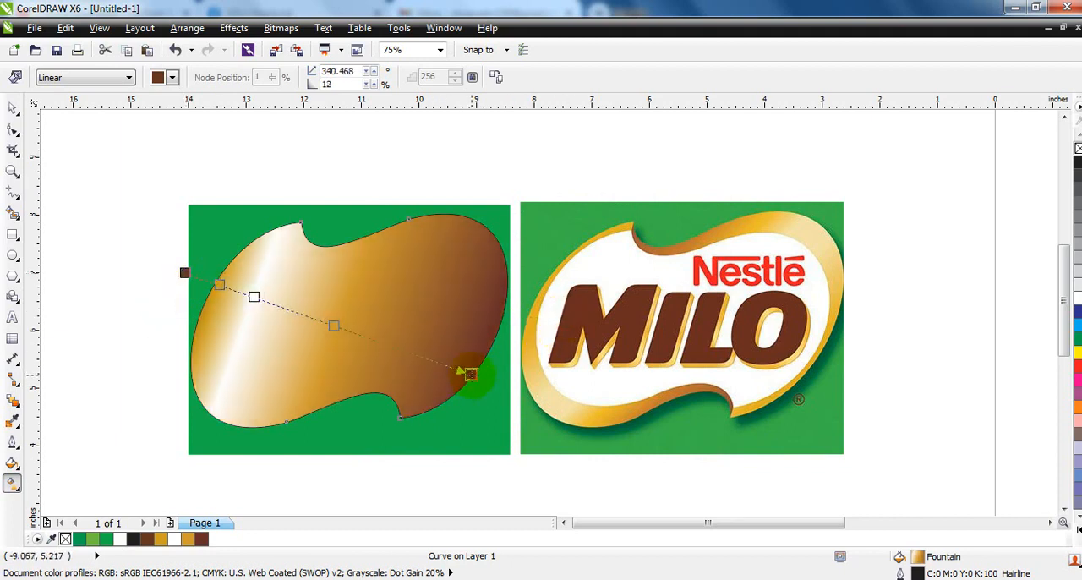
# Give the border's gradient brown, gold and white intermediate stops and a gold end color, and extend both gradient ends outward
pyautogui.moveTo(187, 539); pyautogui.dragTo(334, 326)
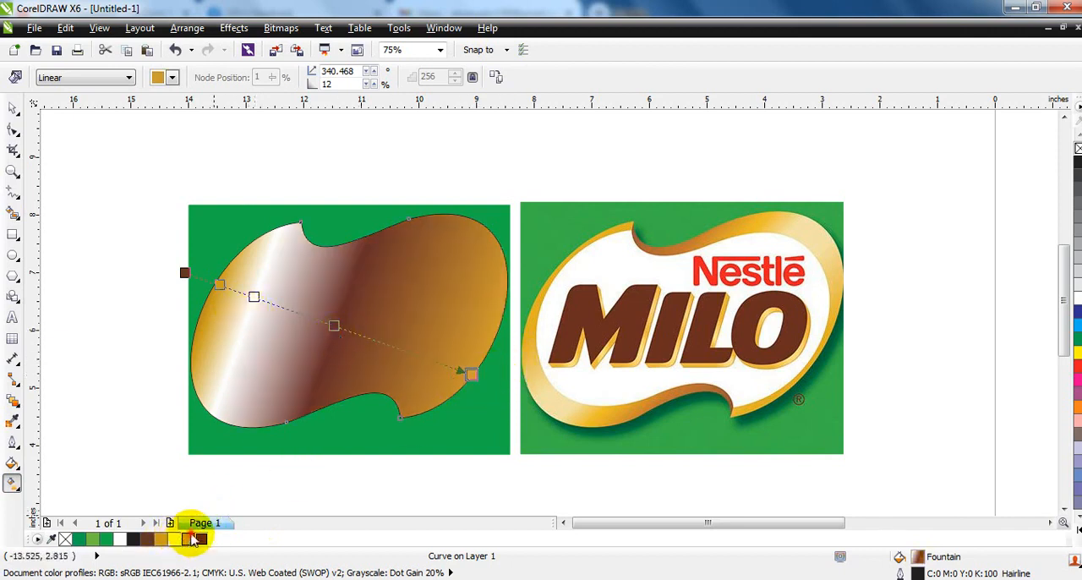
pyautogui.moveTo(191, 537); pyautogui.dragTo(257, 298)
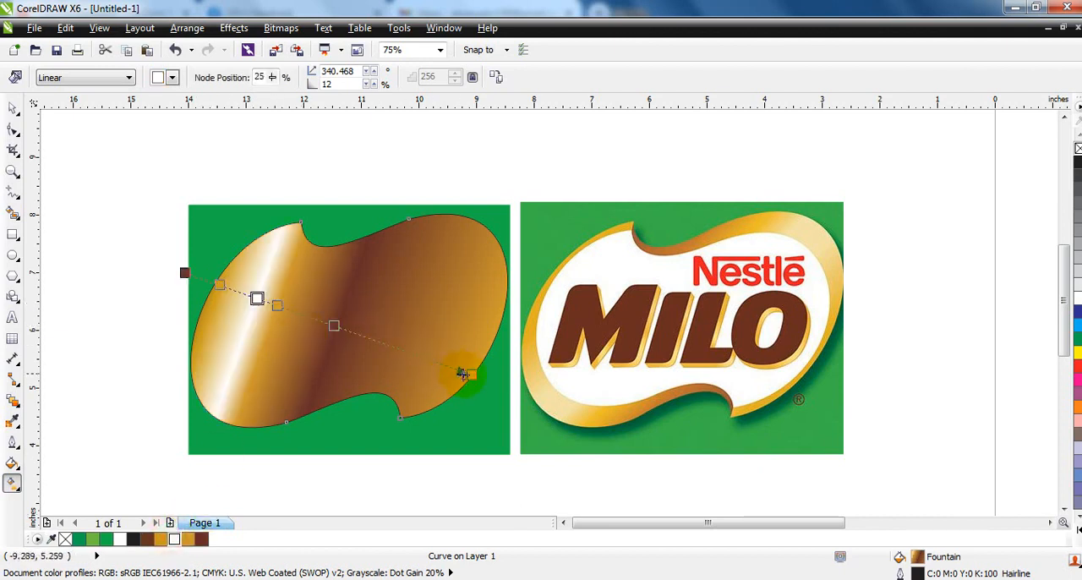
pyautogui.moveTo(471, 374)
pyautogui.mouseDown()
pyautogui.moveTo(506, 366)
pyautogui.moveTo(489, 364)
pyautogui.mouseUp()
pyautogui.moveTo(174, 537); pyautogui.dragTo(177, 536)
pyautogui.moveTo(415, 349); pyautogui.dragTo(411, 342)
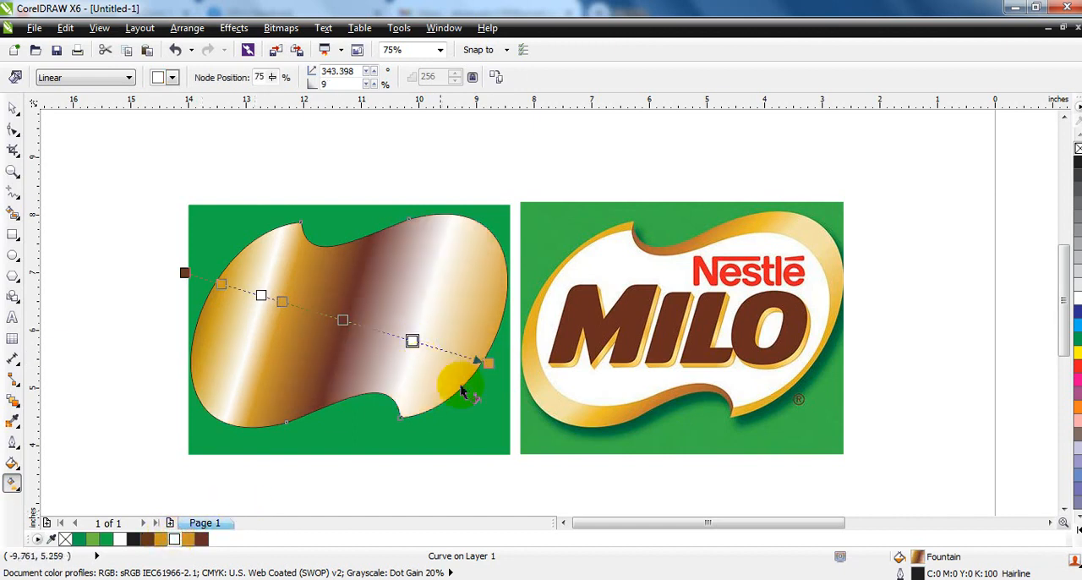
pyautogui.moveTo(184, 273); pyautogui.dragTo(154, 280)
# Place the gradient border behind the white shape, remove its outline, and deselect it
pyautogui.click(11, 109)
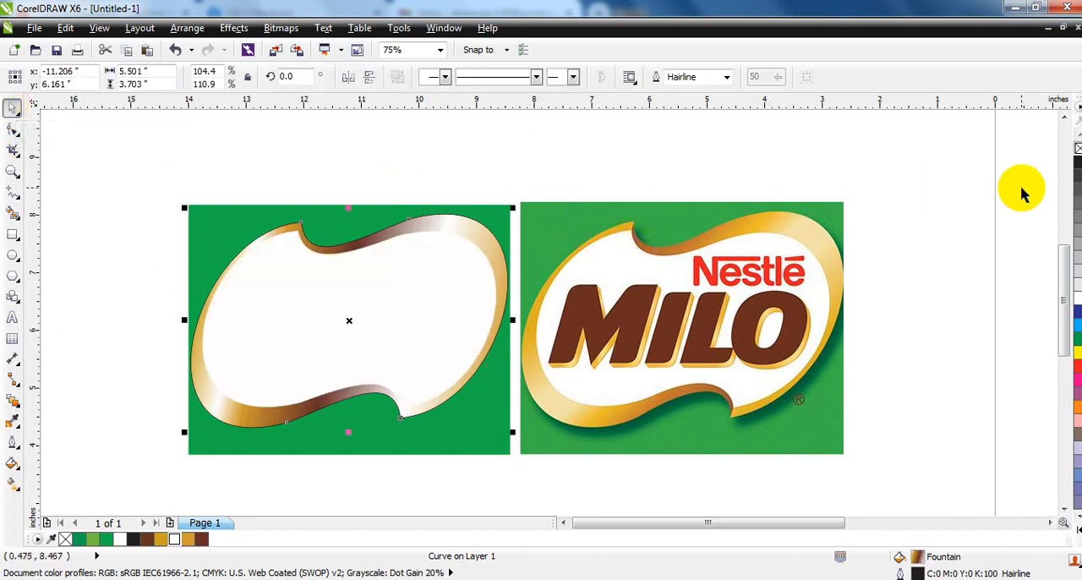
pyautogui.rightClick(1079, 145)
pyautogui.click(514, 159)
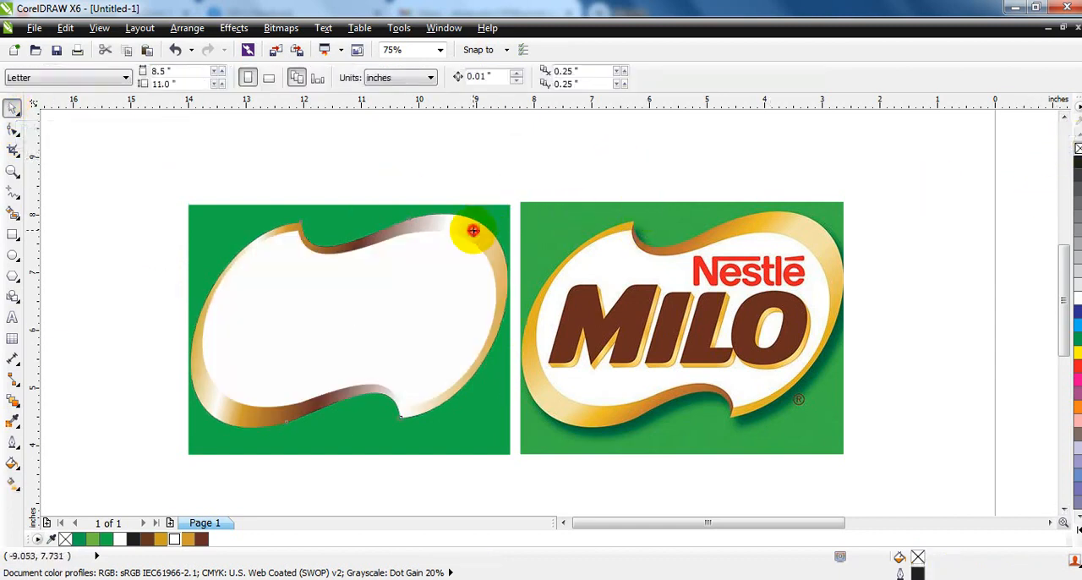
# Recolor the border gradient's lower-right white stop to pale yellow and its middle stop to dark brown
pyautogui.click(474, 232)
pyautogui.press('g')
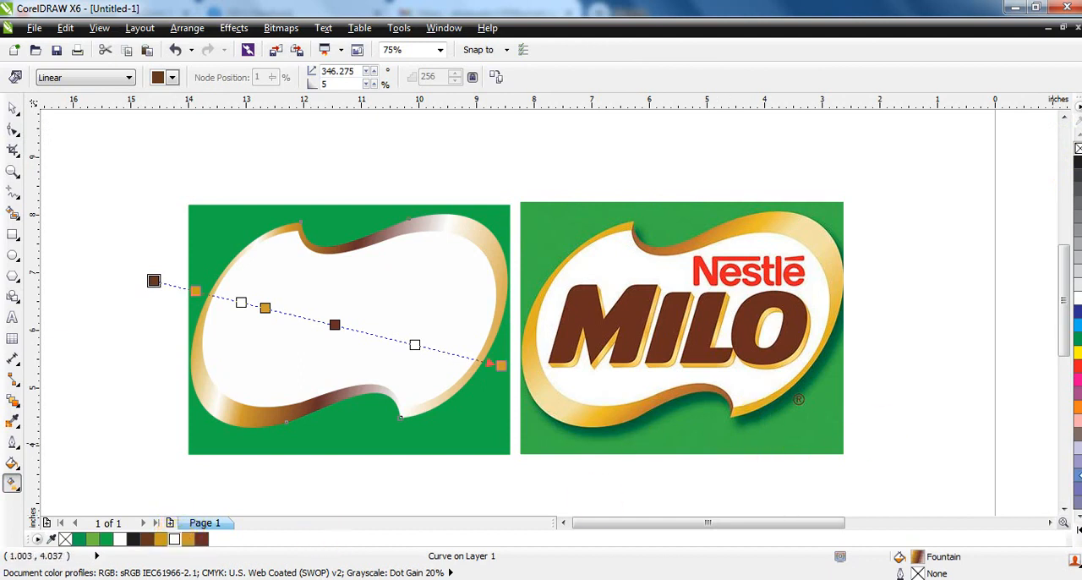
pyautogui.click(1076, 529)
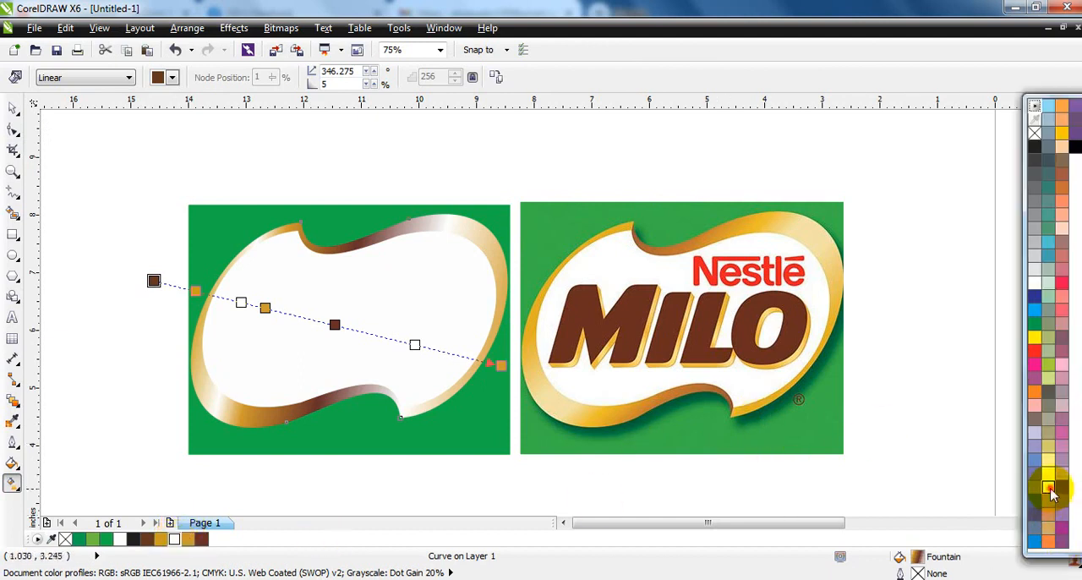
pyautogui.click(415, 344)
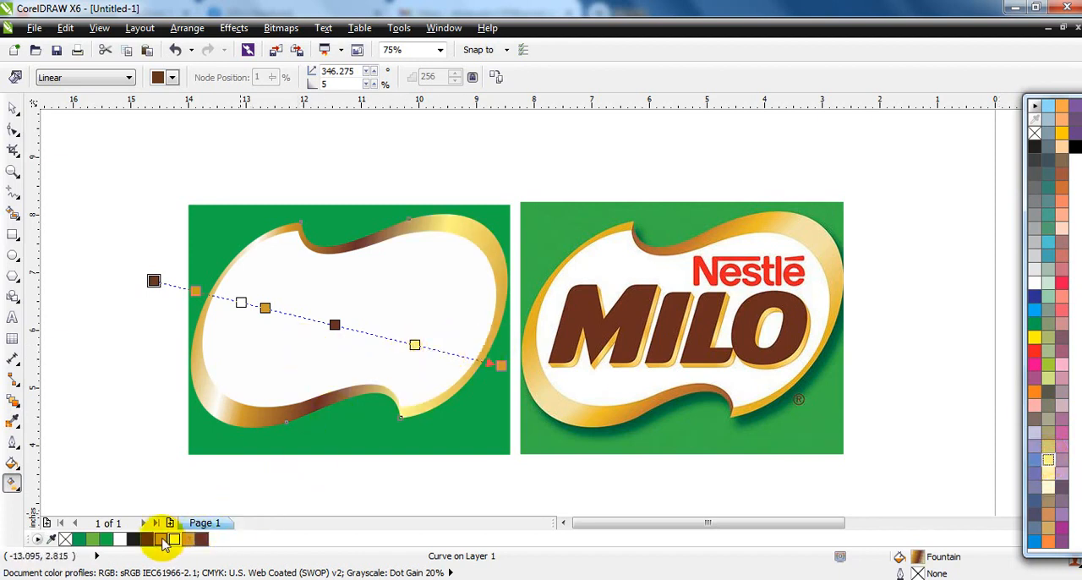
pyautogui.moveTo(148, 540); pyautogui.dragTo(332, 326)
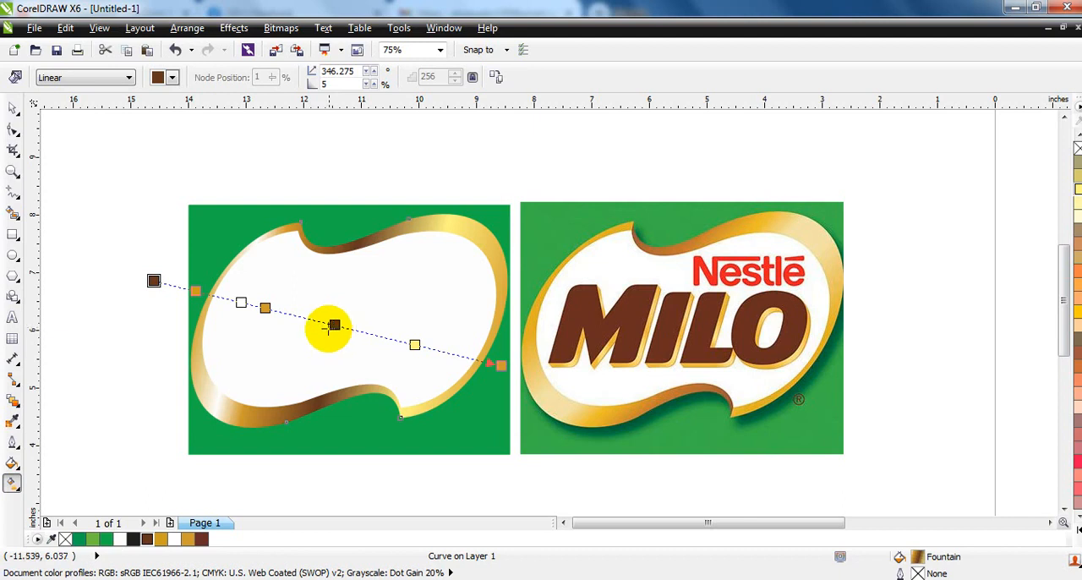
pyautogui.moveTo(194, 554); pyautogui.dragTo(580, 459)
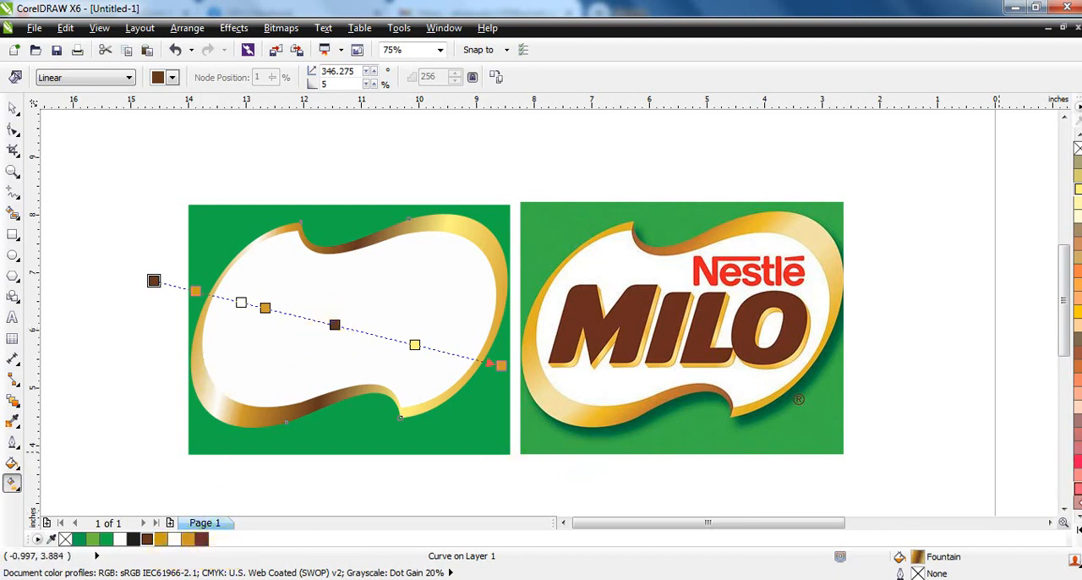
# Reposition both ends of the border's gradient so it runs almost horizontally across the shape, at an angle of about 3.2 degrees
pyautogui.moveTo(154, 280); pyautogui.dragTo(116, 285)
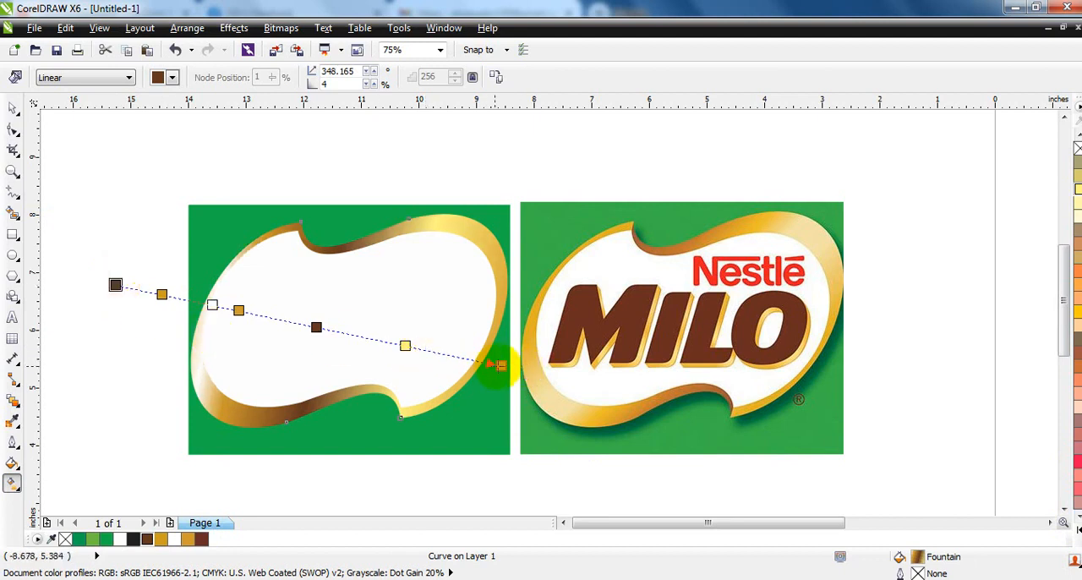
pyautogui.moveTo(501, 365); pyautogui.dragTo(510, 326)
pyautogui.moveTo(115, 285); pyautogui.dragTo(147, 345)
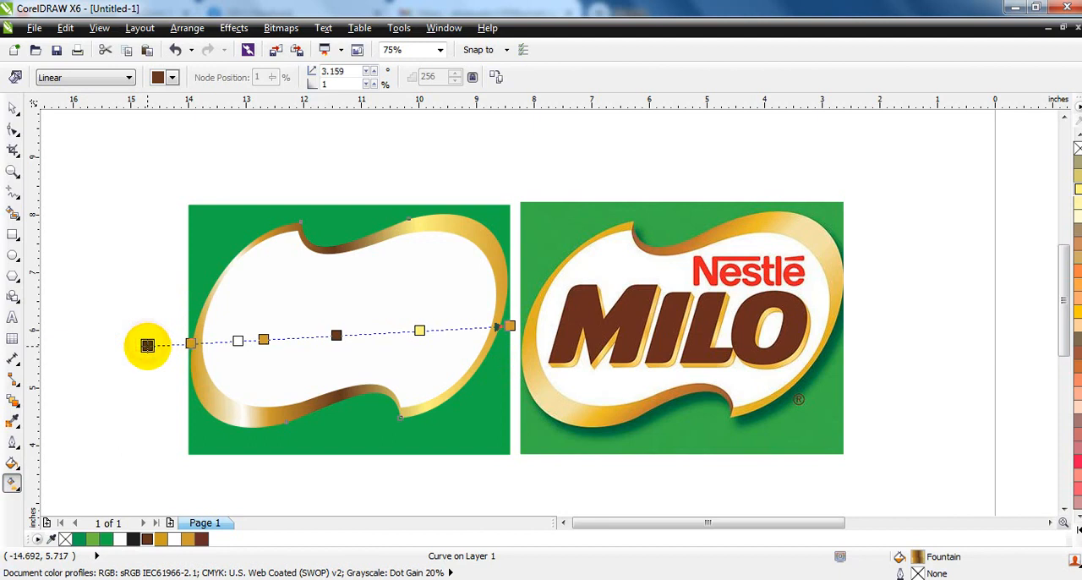
pyautogui.click(13, 129)
pyautogui.moveTo(79, 172); pyautogui.dragTo(542, 457)
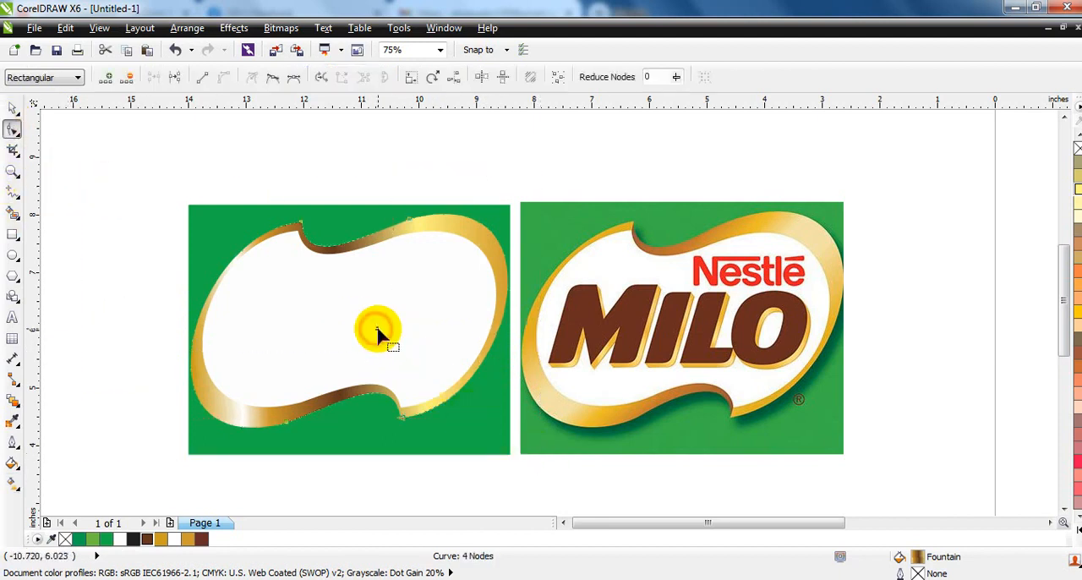
pyautogui.click(13, 108)
pyautogui.moveTo(157, 174); pyautogui.dragTo(513, 437)
pyautogui.click(142, 380)
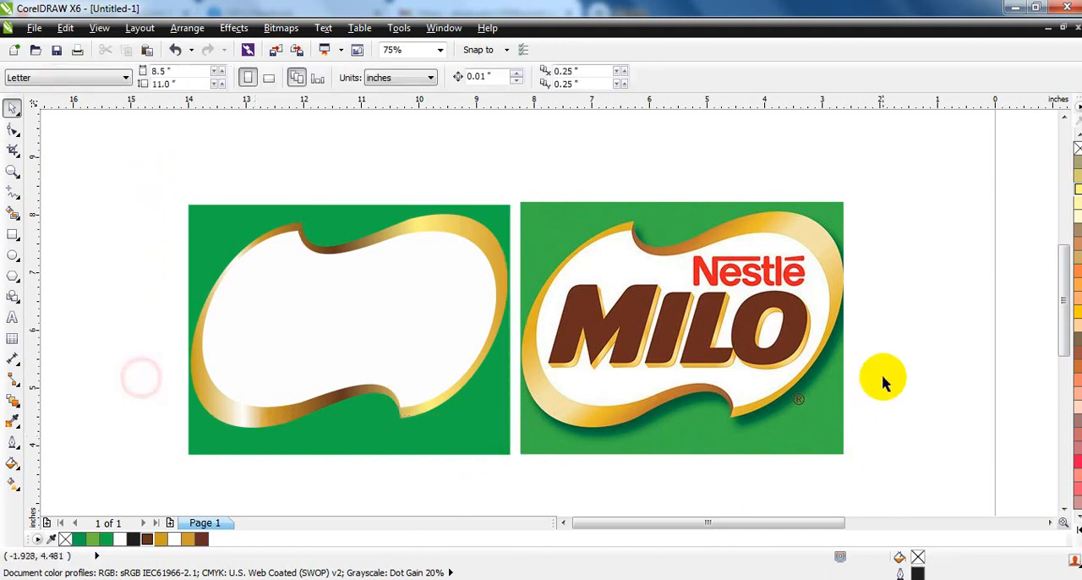
# Add a black drop shadow around the gold border with an opacity of 90
pyautogui.click(398, 417)
pyautogui.click(270, 419)
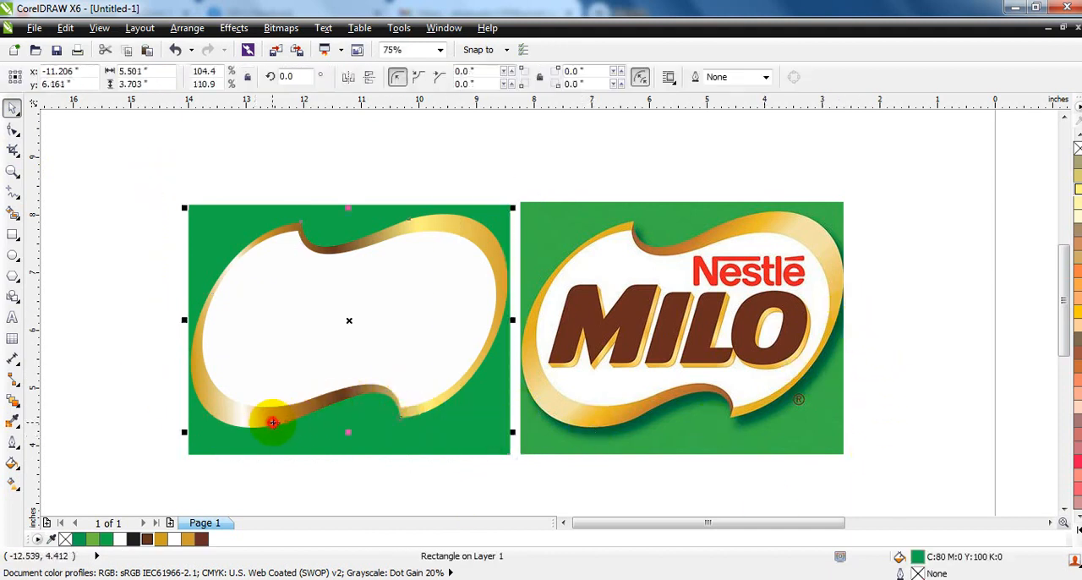
pyautogui.click(20, 408)
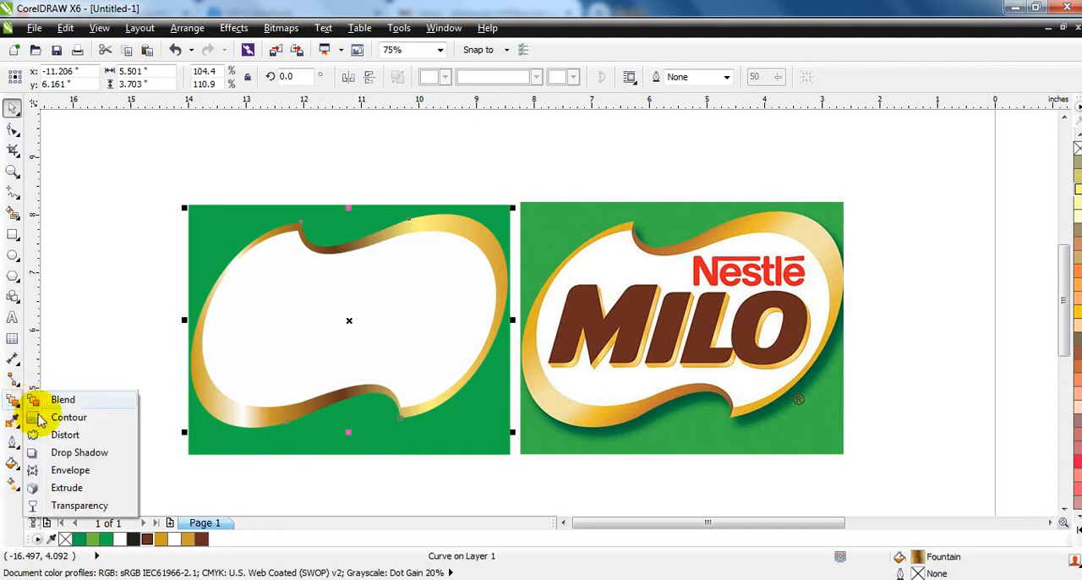
pyautogui.click(68, 453)
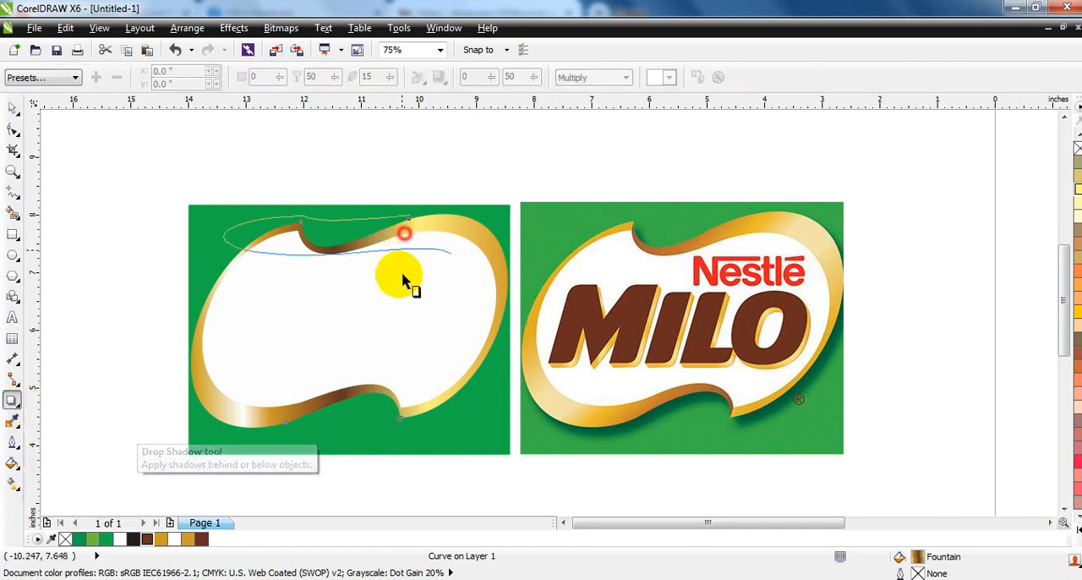
pyautogui.moveTo(349, 214); pyautogui.dragTo(351, 434)
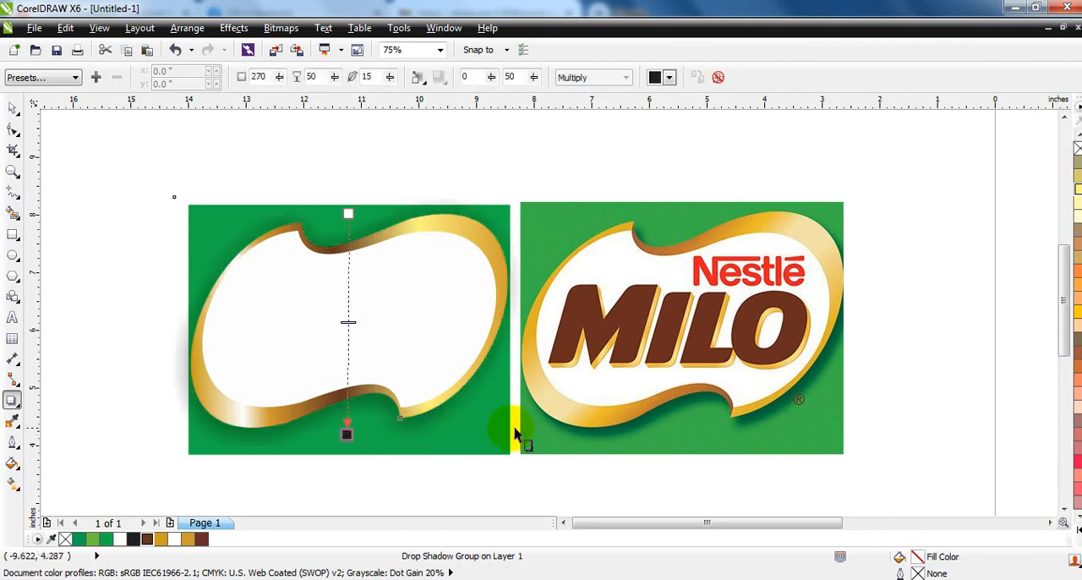
pyautogui.moveTo(350, 327); pyautogui.dragTo(347, 394)
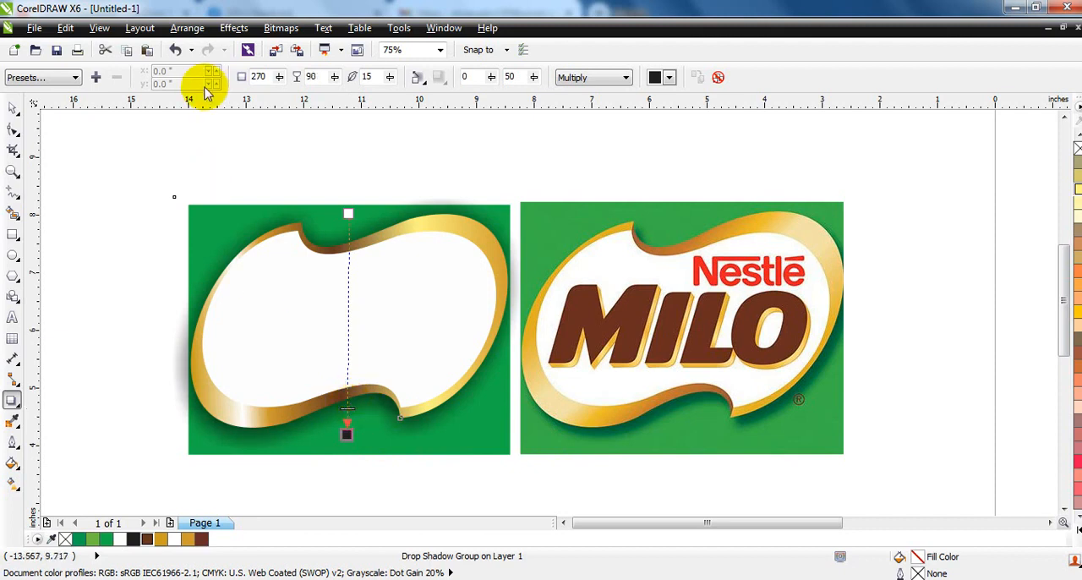
# Break the drop shadow apart from the gold border and deselect everything
pyautogui.click(187, 28)
pyautogui.click(197, 207)
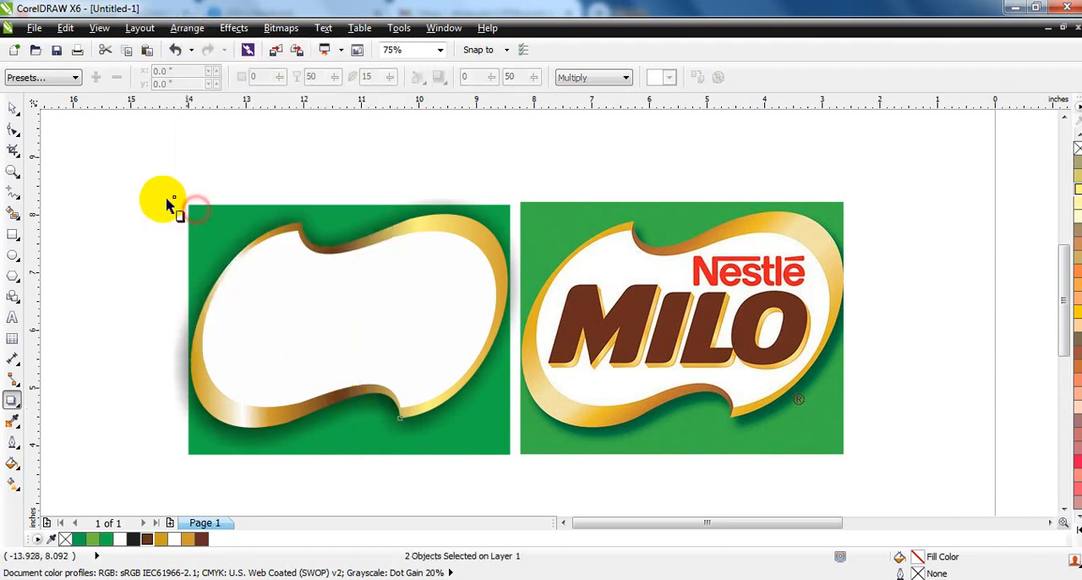
pyautogui.click(12, 109)
pyautogui.click(149, 181)
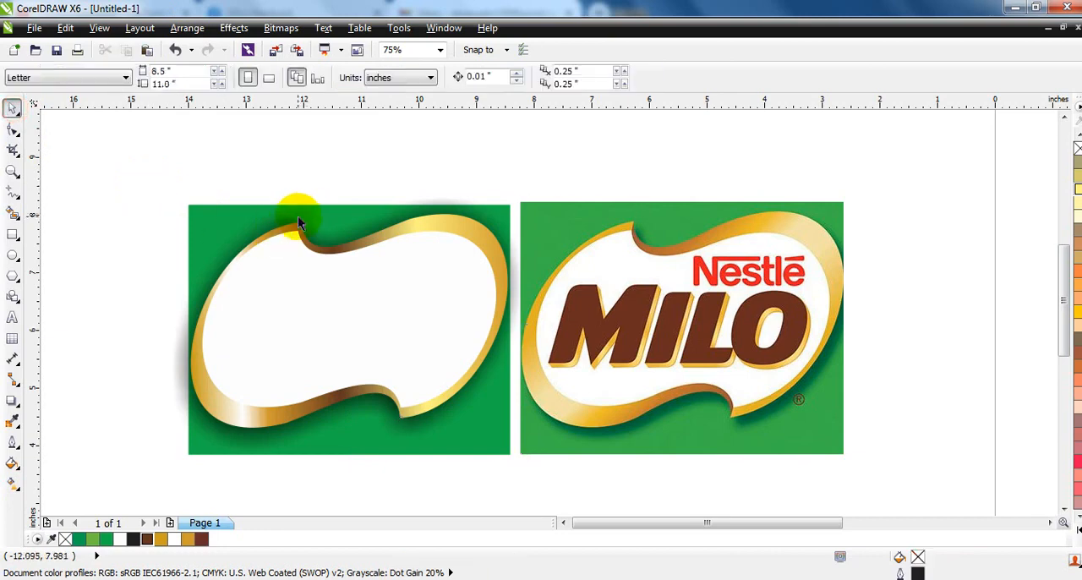
# Convert the separated shadow to a 300 dpi Grayscale (8-bit) bitmap with anti-aliasing and a transparent background
pyautogui.click(298, 222)
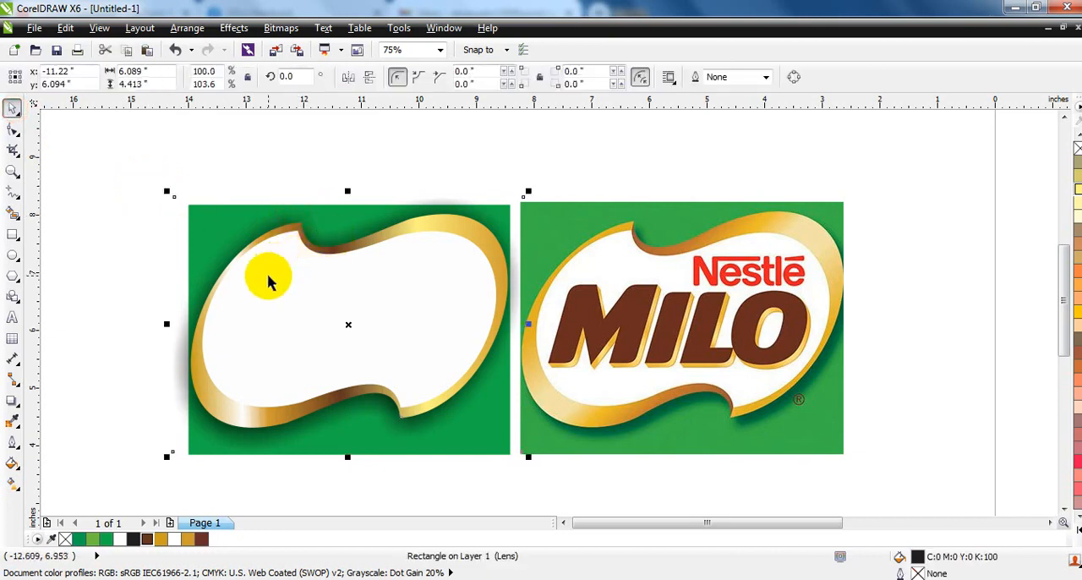
pyautogui.click(282, 28)
pyautogui.click(288, 40)
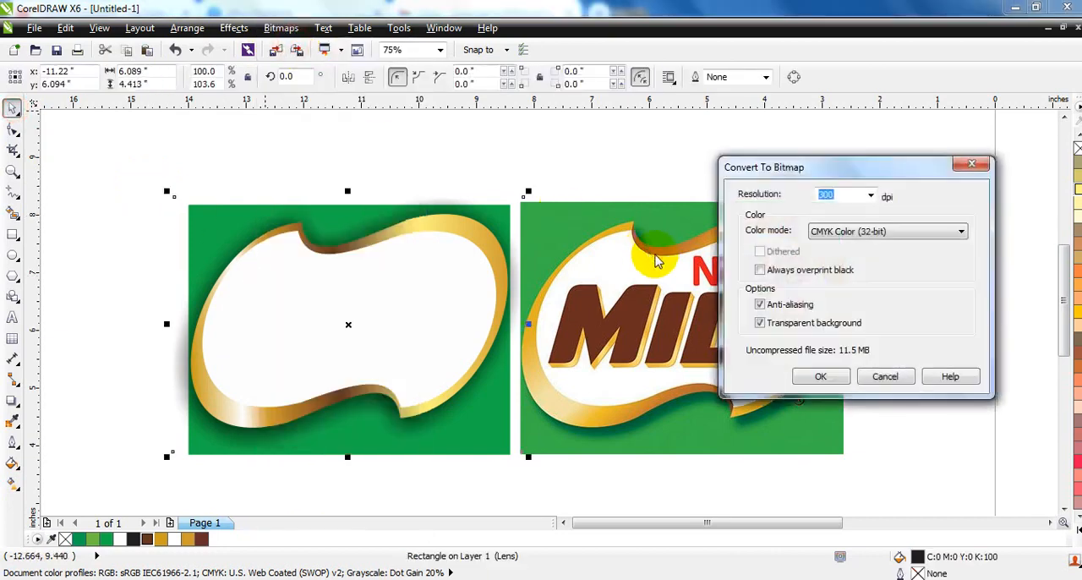
pyautogui.click(887, 232)
pyautogui.click(880, 266)
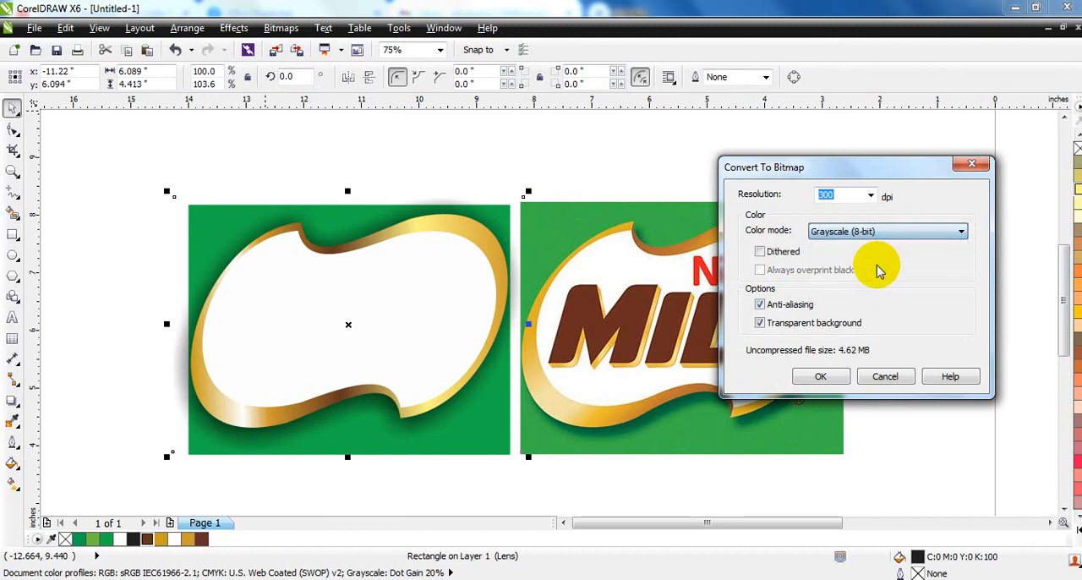
pyautogui.click(822, 377)
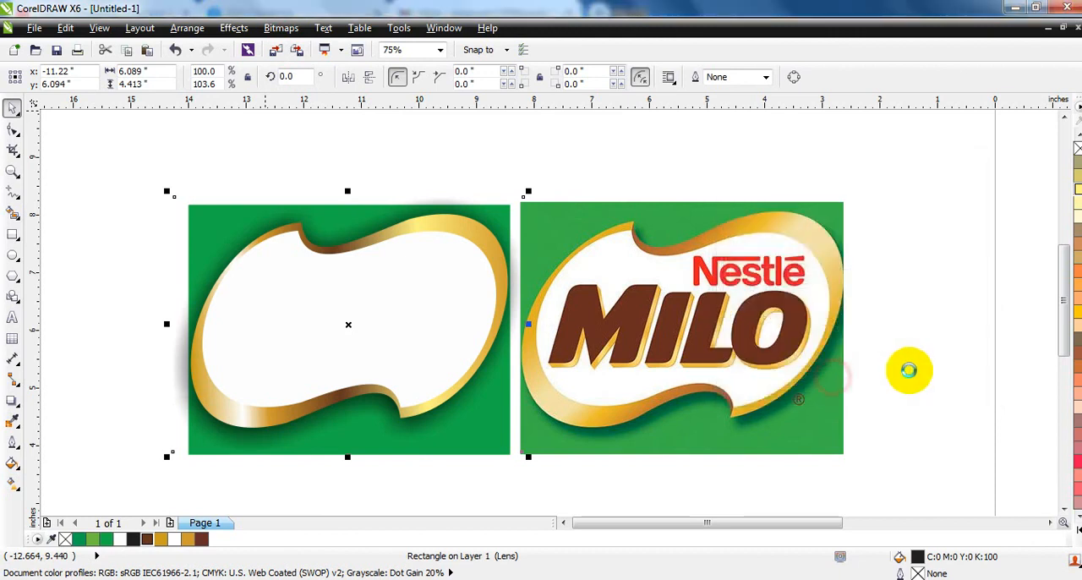
# Crop away the upper part of the shadow bitmap by lowering its upper-right and upper-left corner nodes
pyautogui.click(12, 128)
pyautogui.click(520, 200)
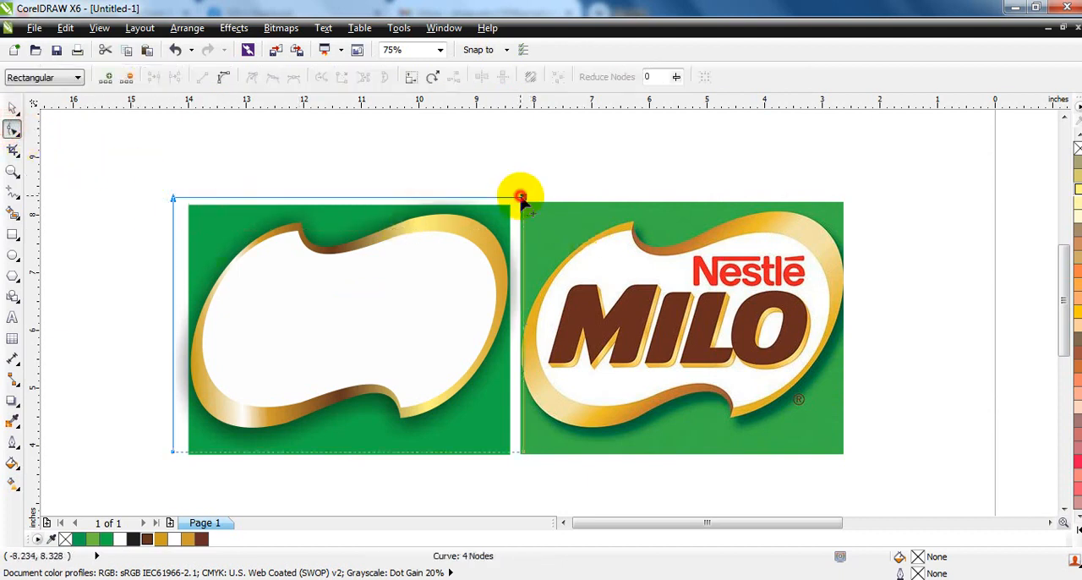
pyautogui.moveTo(520, 197); pyautogui.dragTo(514, 288)
pyautogui.click(331, 327)
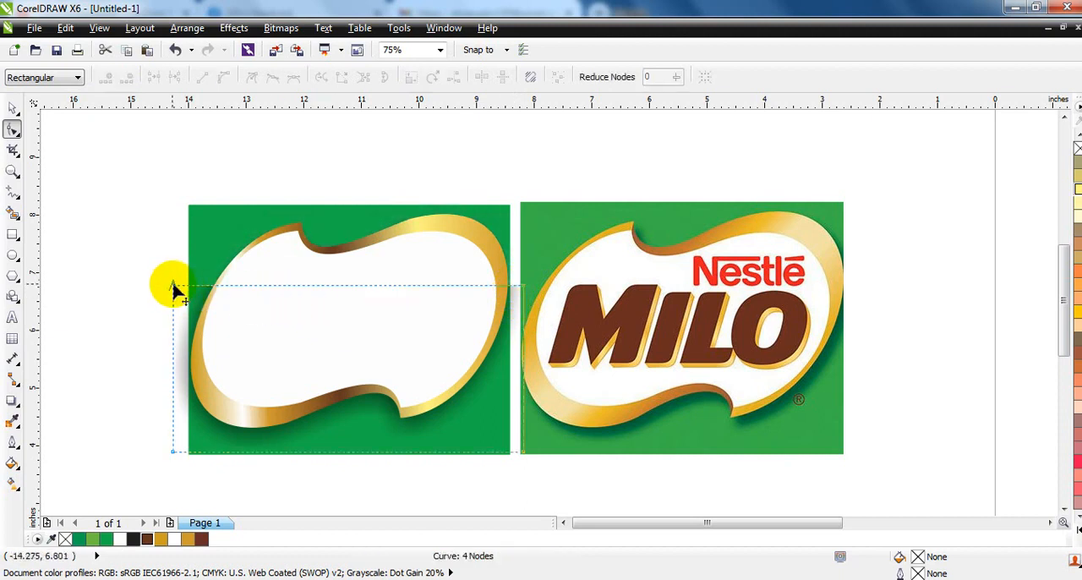
pyautogui.moveTo(173, 287); pyautogui.dragTo(174, 367)
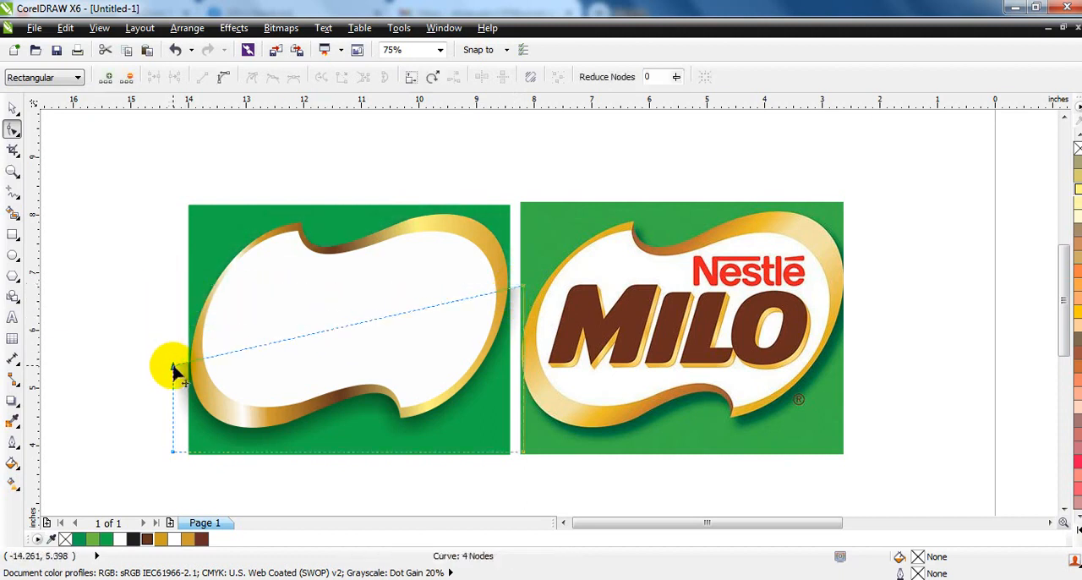
# Enlarge the rectangle, border, white shape and shadow together about their center to about 6.19 by 4.41 inches
pyautogui.click(11, 114)
pyautogui.moveTo(94, 190); pyautogui.dragTo(546, 471)
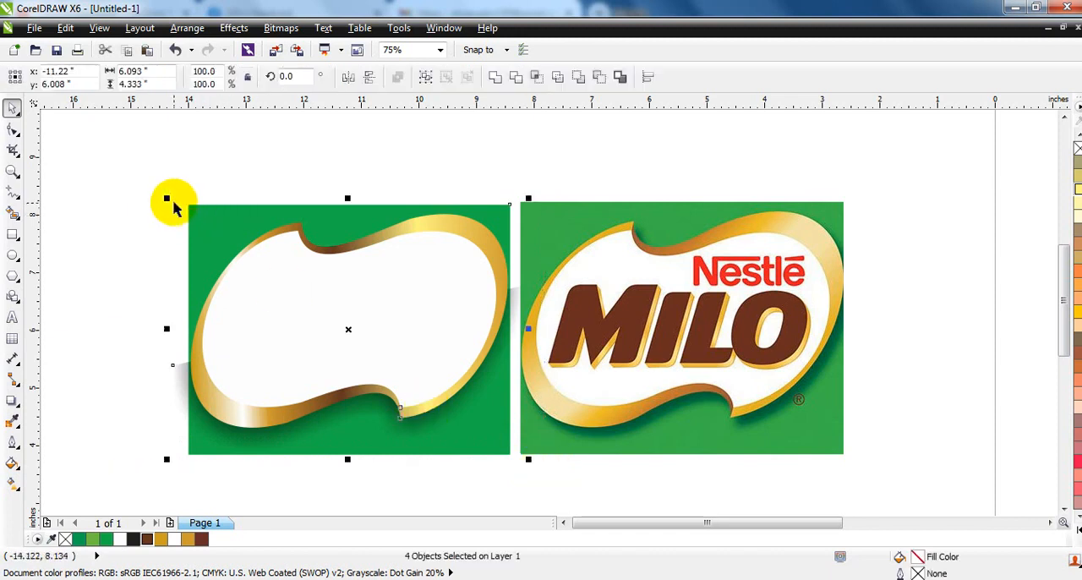
pyautogui.moveTo(170, 198); pyautogui.dragTo(164, 195)
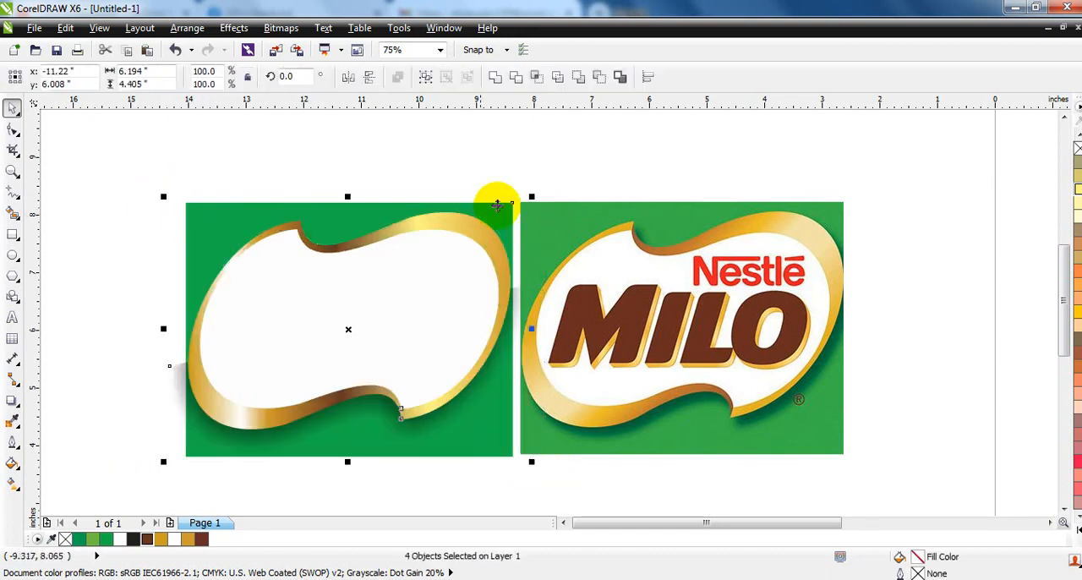
# Shrink the artwork slightly about its center, and enlarge just the border, white shape and shadow to about 6.17 by 4.18 inches
pyautogui.moveTo(531, 196); pyautogui.dragTo(527, 198)
pyautogui.keyDown('shift'); pyautogui.click(195, 214); pyautogui.keyUp('shift')
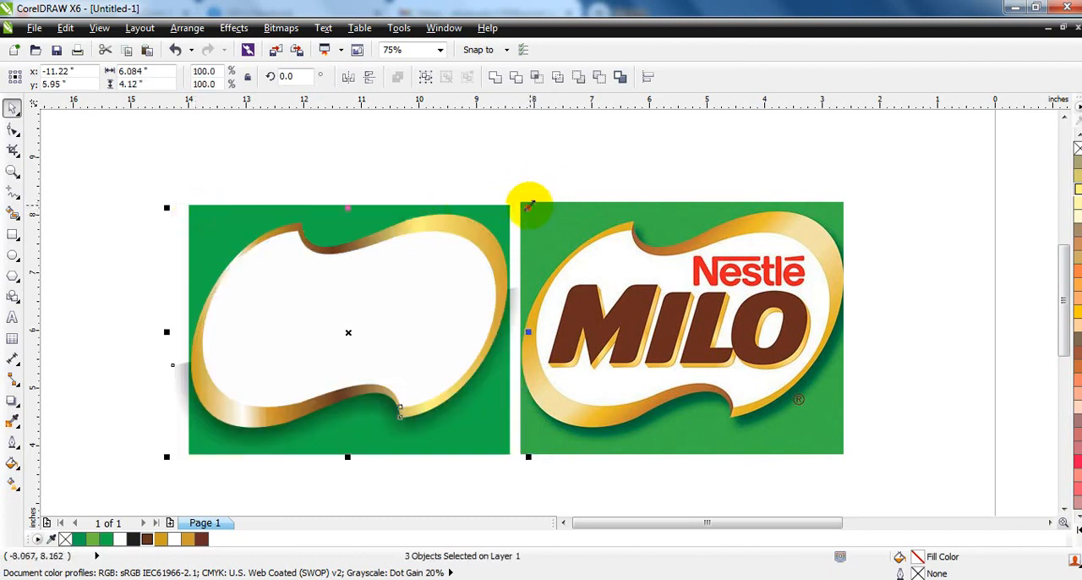
pyautogui.moveTo(530, 204); pyautogui.dragTo(529, 204)
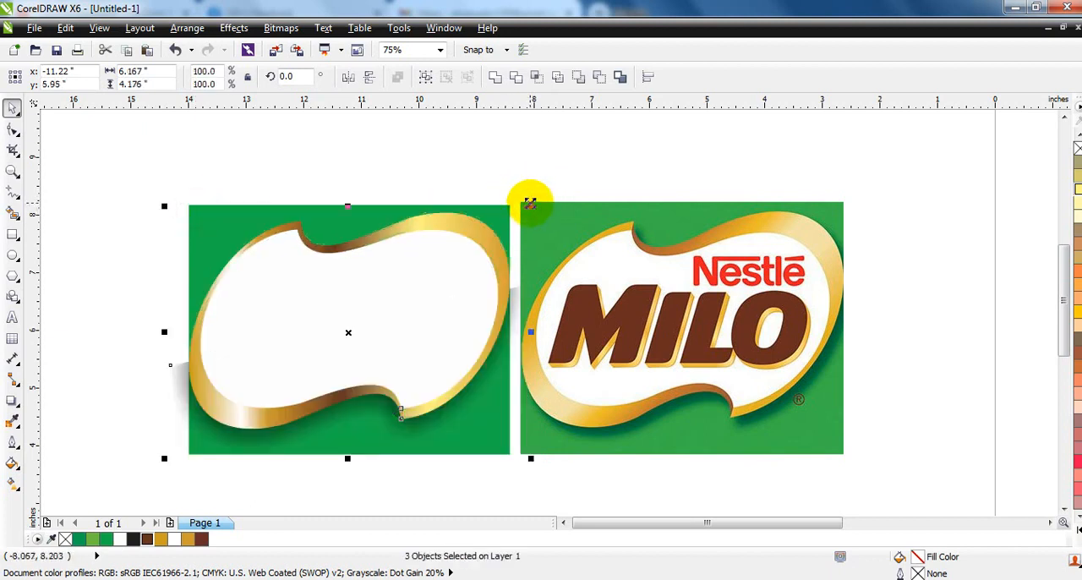
# PowerClip the gold border, white shape and shadow inside the green rectangle and deselect everything
pyautogui.click(203, 215)
pyautogui.click(180, 411)
pyautogui.hotkey('alt', 'c')
pyautogui.press('w')
pyautogui.press('p')
pyautogui.click(193, 214)
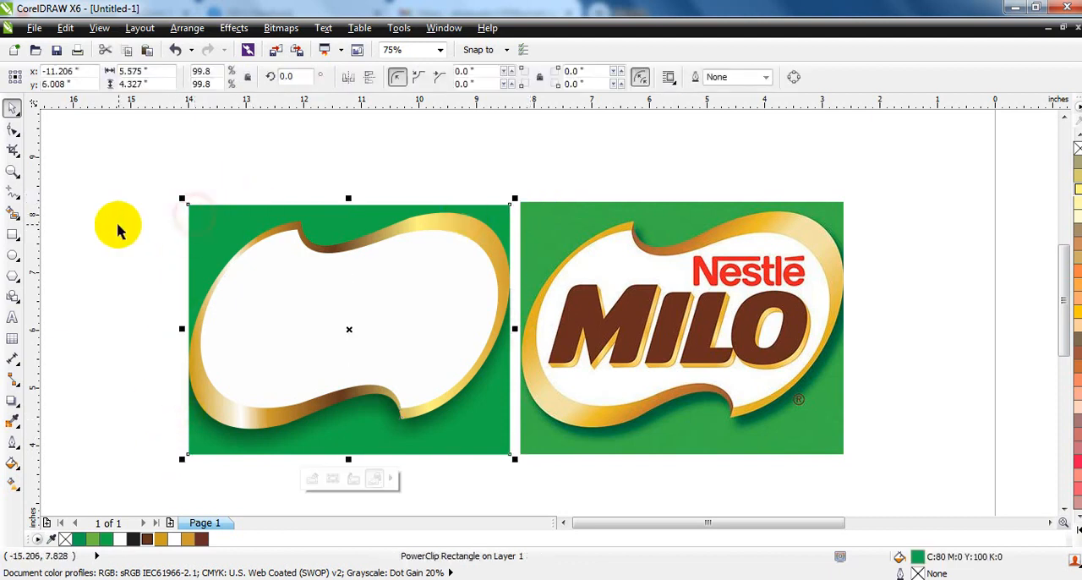
pyautogui.click(118, 223)
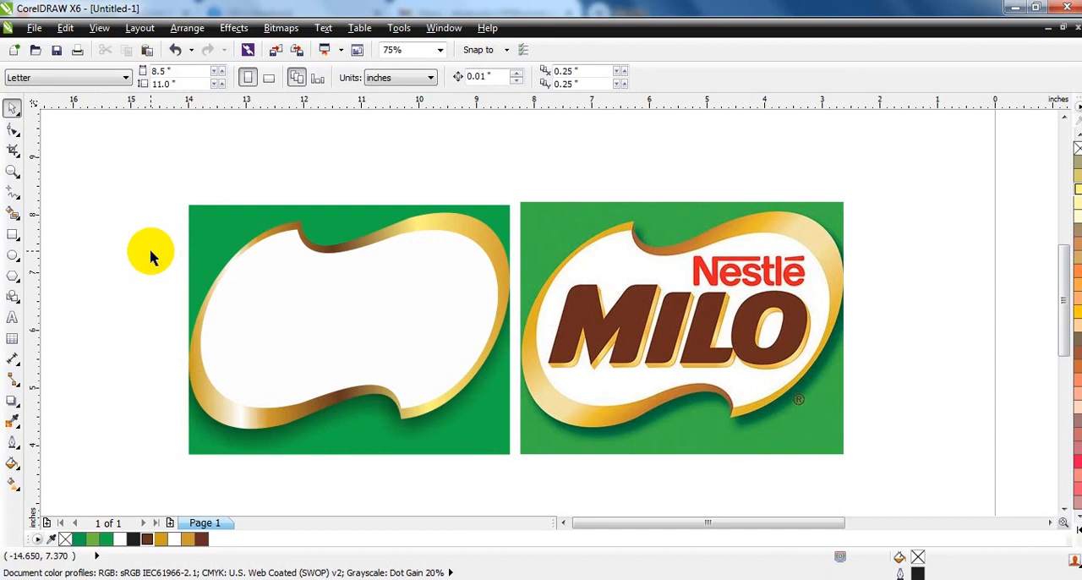
# Add the artistic text "MILO" beside the green rectangle and set its font to Aurora BdCn BT
pyautogui.click(12, 317)
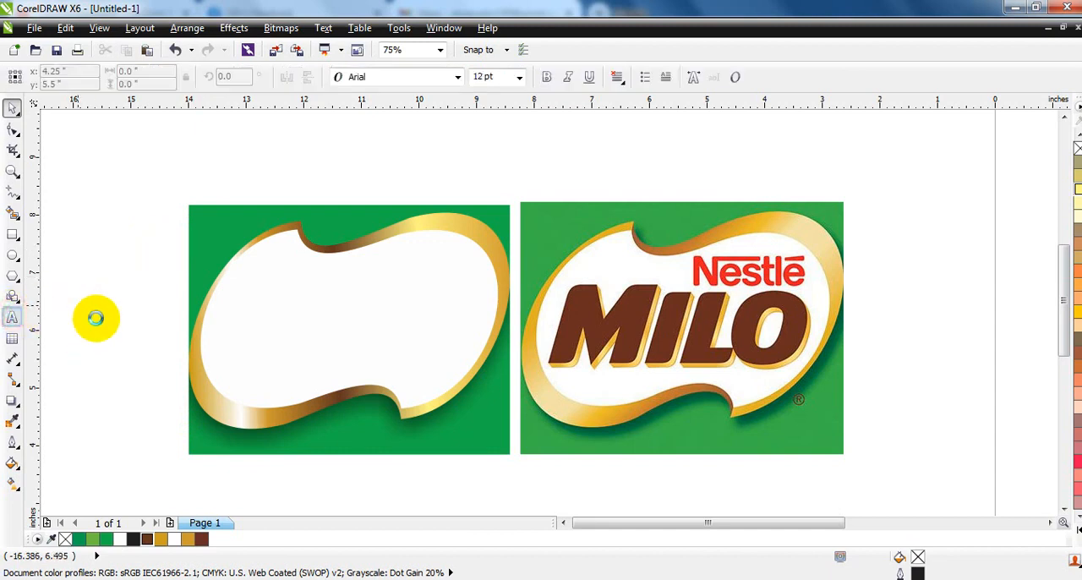
pyautogui.click(95, 318)
pyautogui.write('MILO')
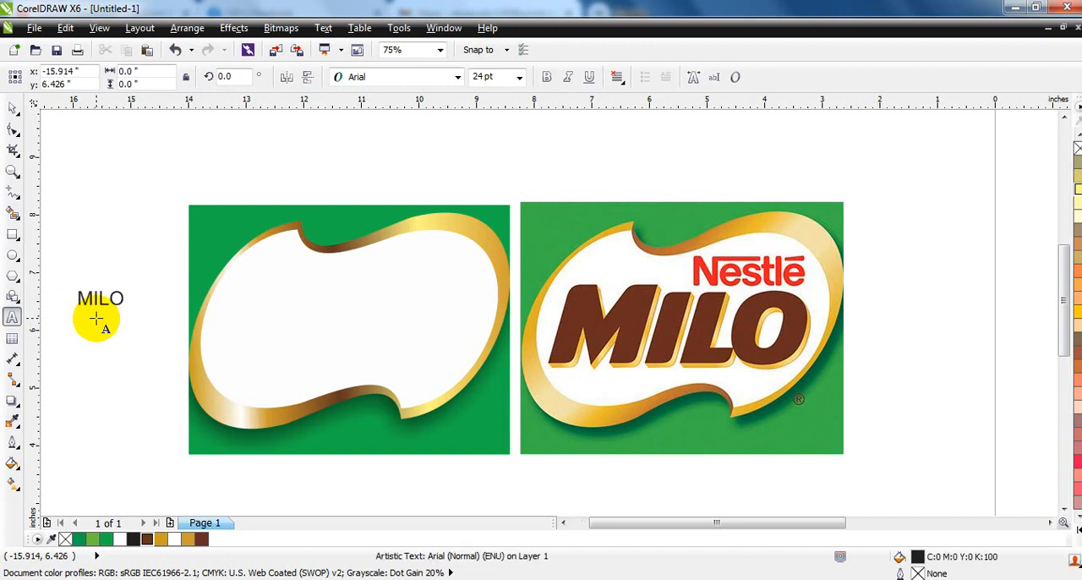
pyautogui.click(11, 108)
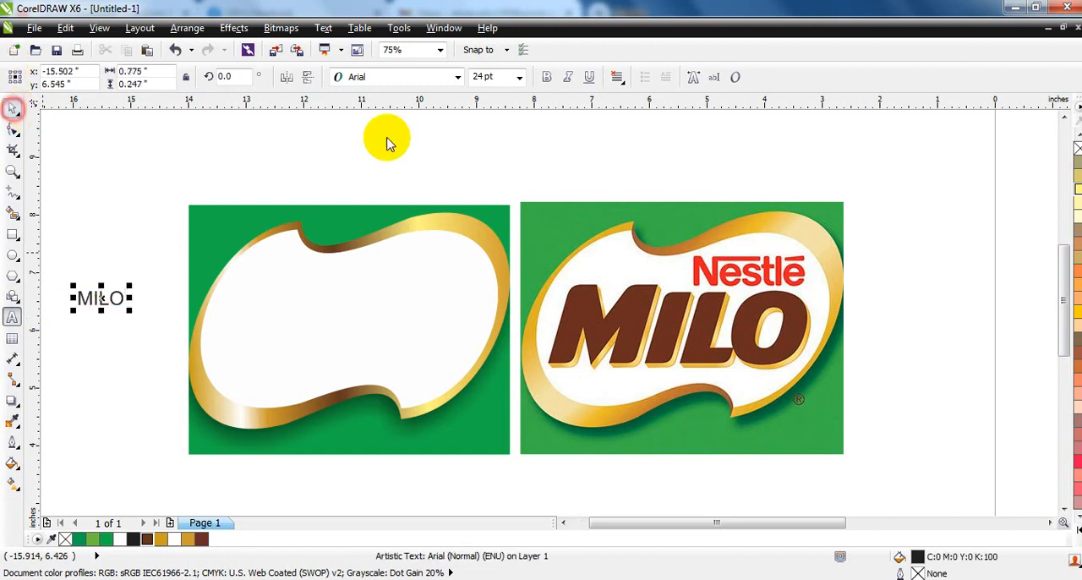
pyautogui.click(440, 77)
pyautogui.click(375, 142)
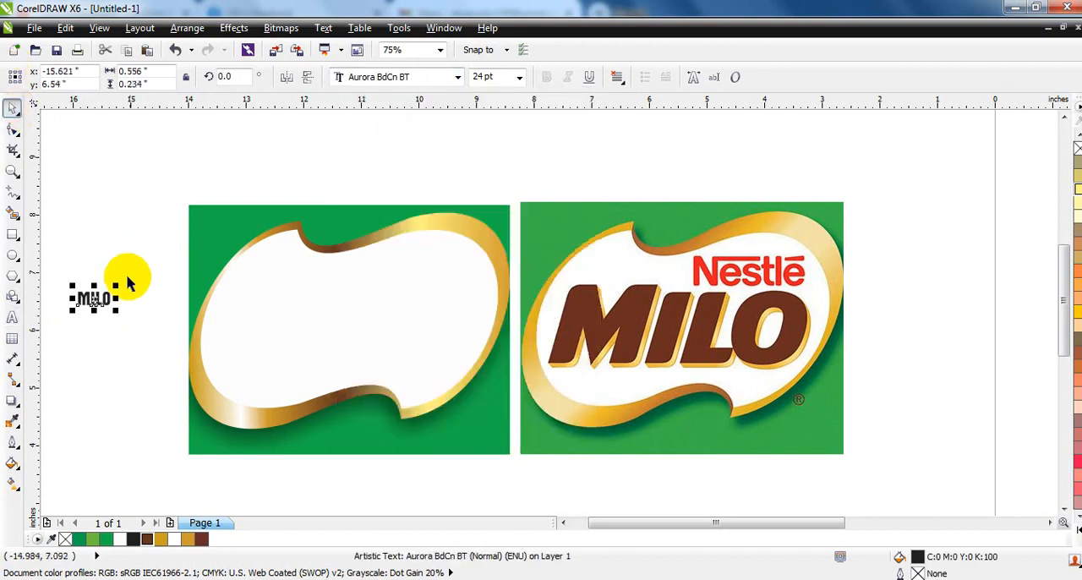
# Enlarge the MILO text to about 2.79 by 1.1 inches and place it outside the artwork, beside the green rectangle
pyautogui.moveTo(115, 286); pyautogui.dragTo(167, 237)
pyautogui.click(192, 258)
pyautogui.moveTo(181, 297); pyautogui.dragTo(1059, 53)
pyautogui.hotkey('ctrl', 'z')
pyautogui.press('F3')
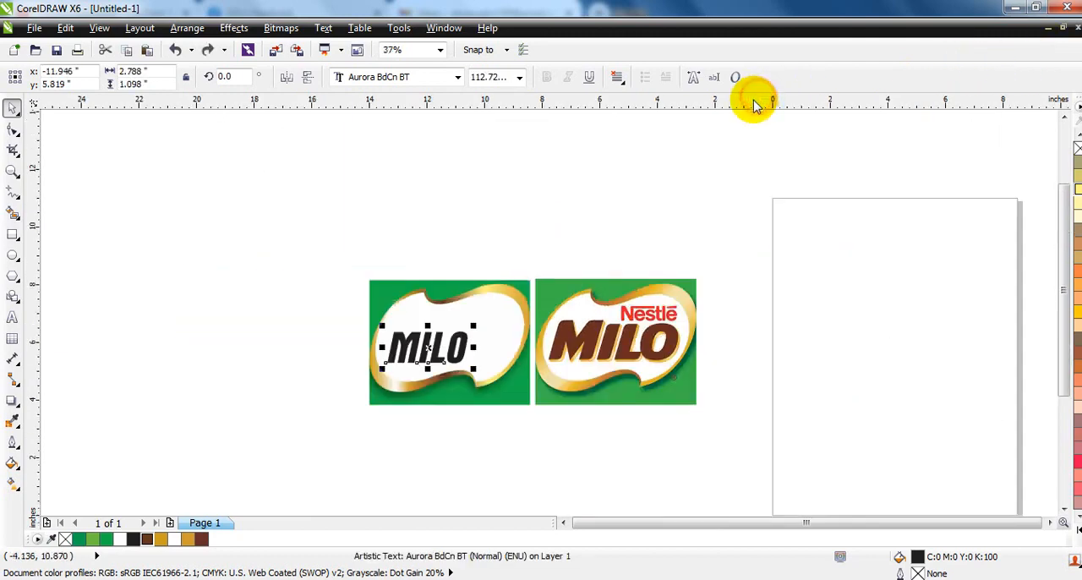
pyautogui.press('Escape')
pyautogui.moveTo(431, 365); pyautogui.dragTo(290, 317)
pyautogui.moveTo(363, 207); pyautogui.dragTo(763, 399)
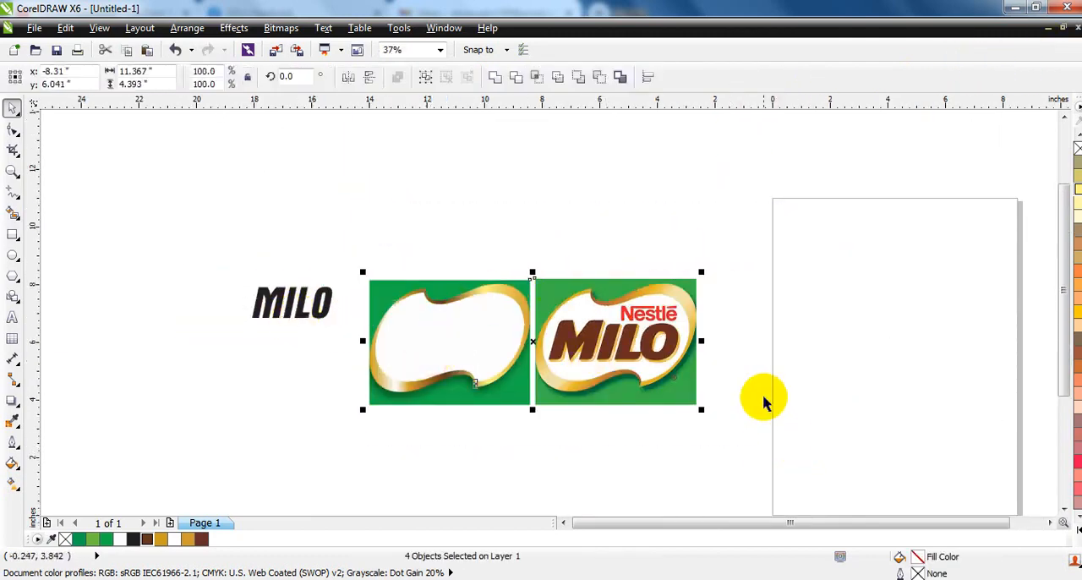
pyautogui.hotkey('shift', 'F2')
pyautogui.press('Escape')
pyautogui.scroll(-2, 642, 372)
pyautogui.click(211, 578)
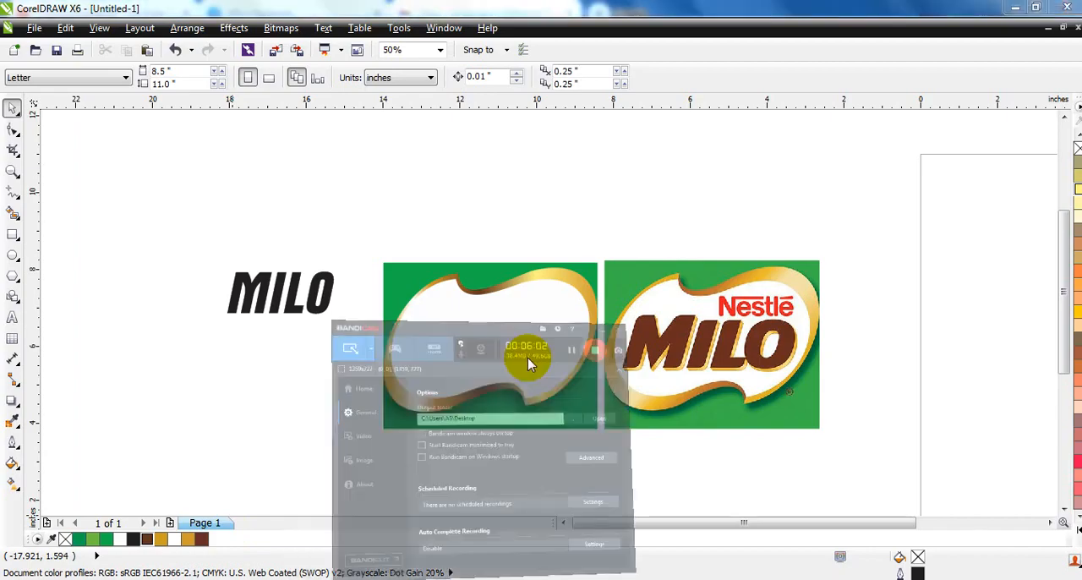